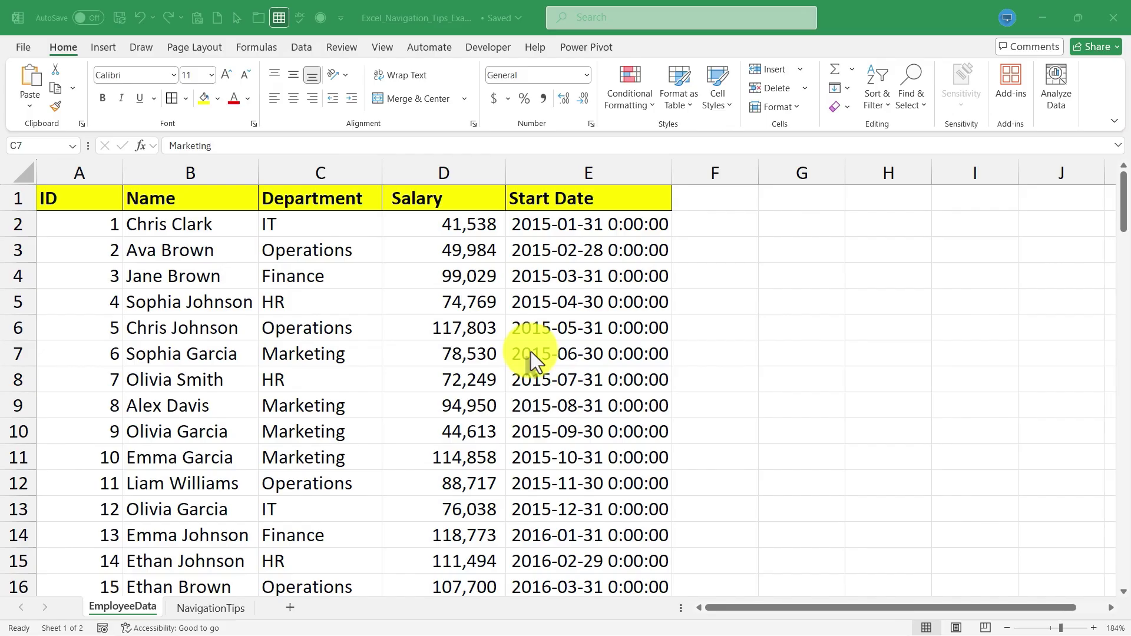
Step: Scroll through the employee table and select the start date in row 38
scroll(200, 300, down, 1)
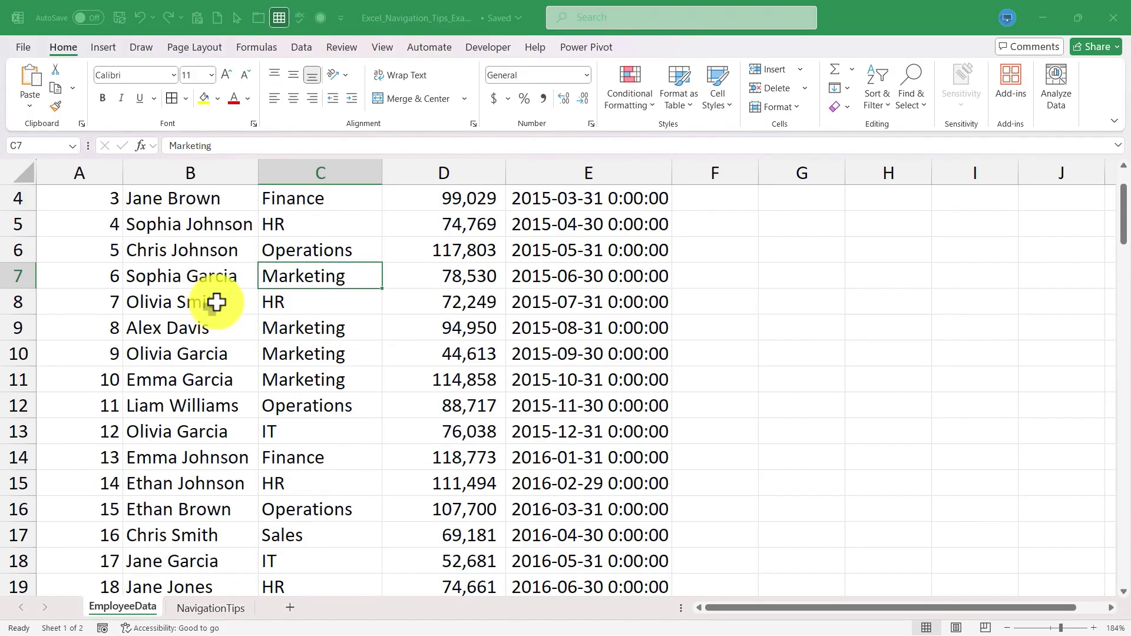
scroll(219, 302, up, 1)
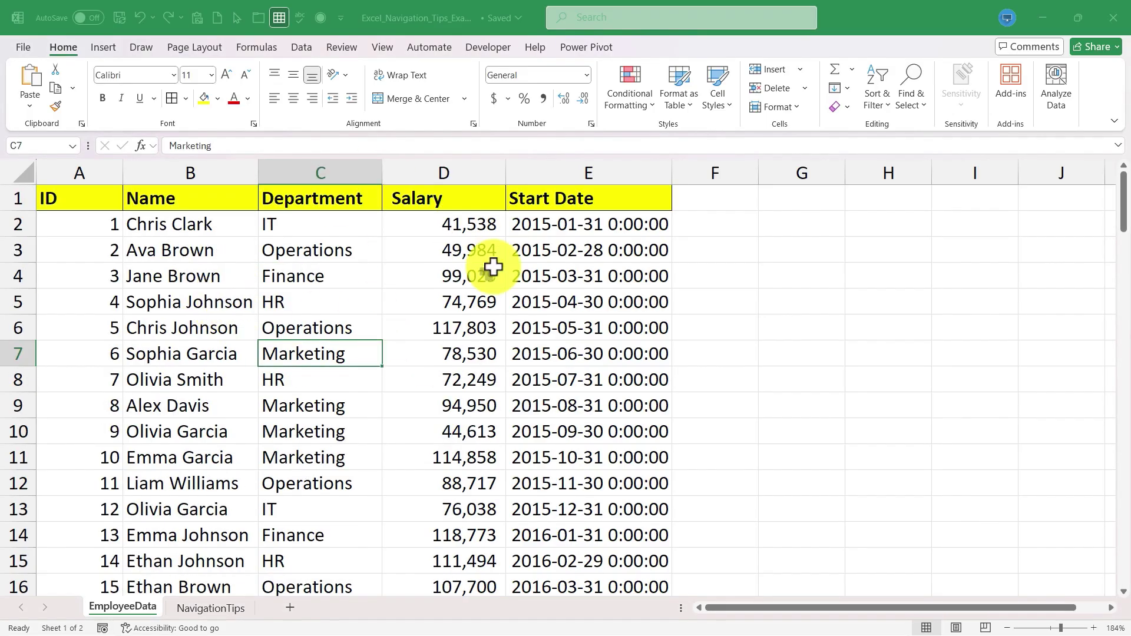
scroll(487, 272, down, 8)
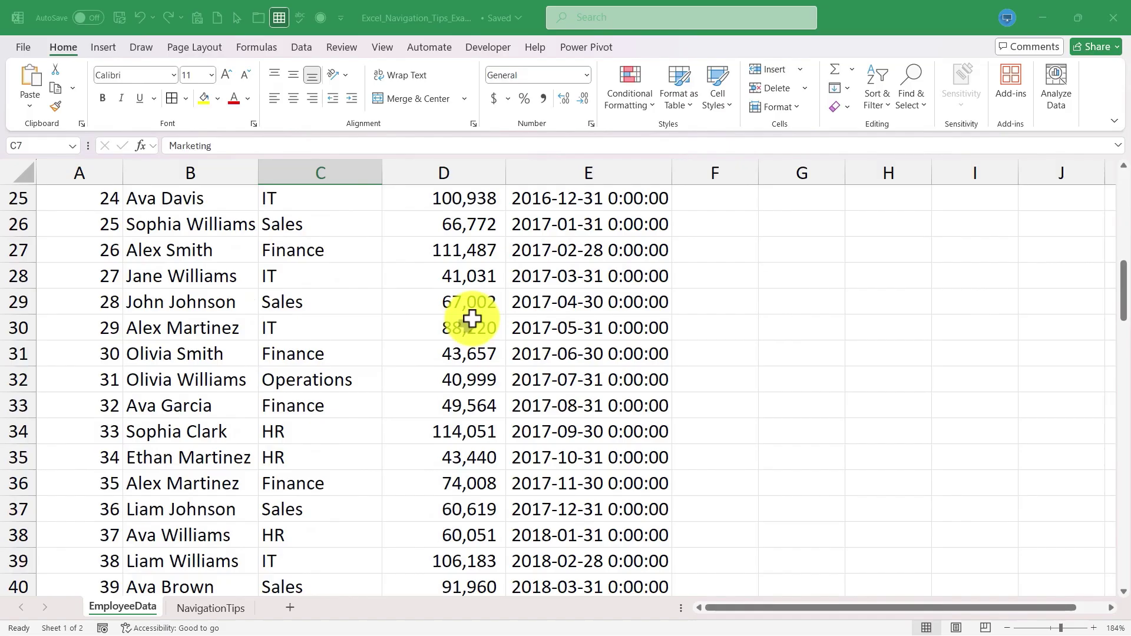
scroll(433, 336, down, 4)
scroll(424, 341, up, 12)
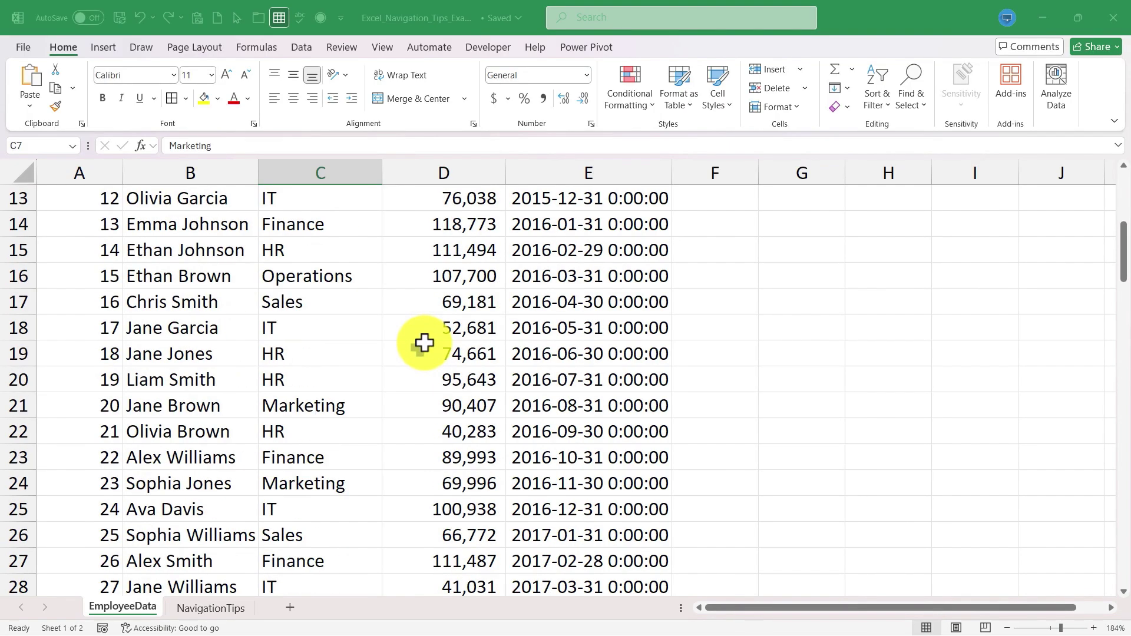
scroll(422, 343, down, 1)
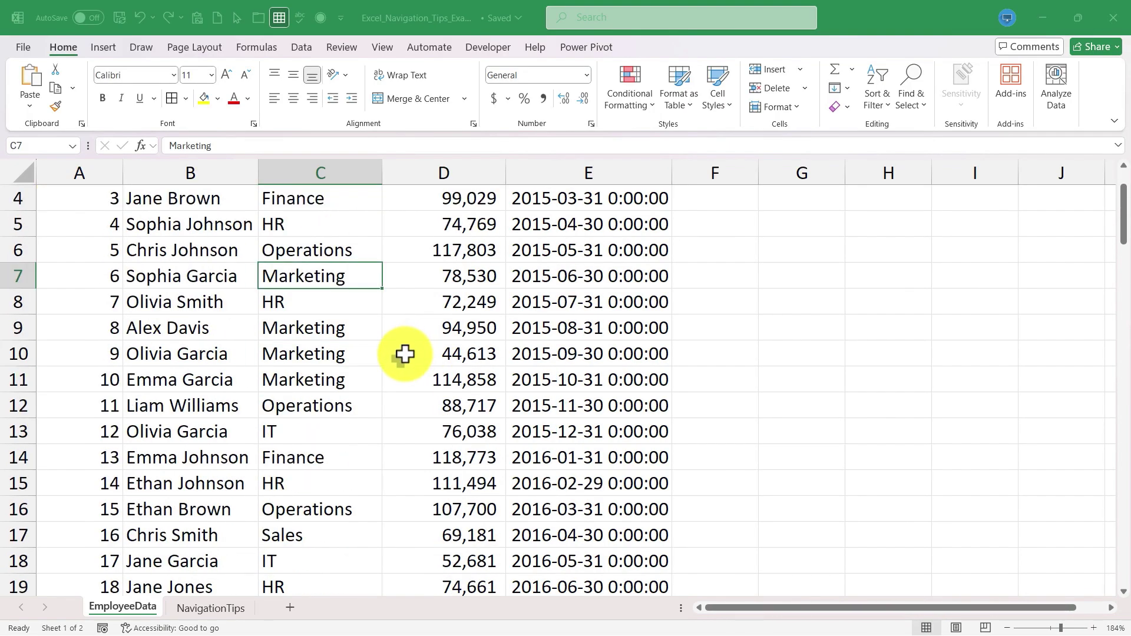
scroll(408, 345, down, 6)
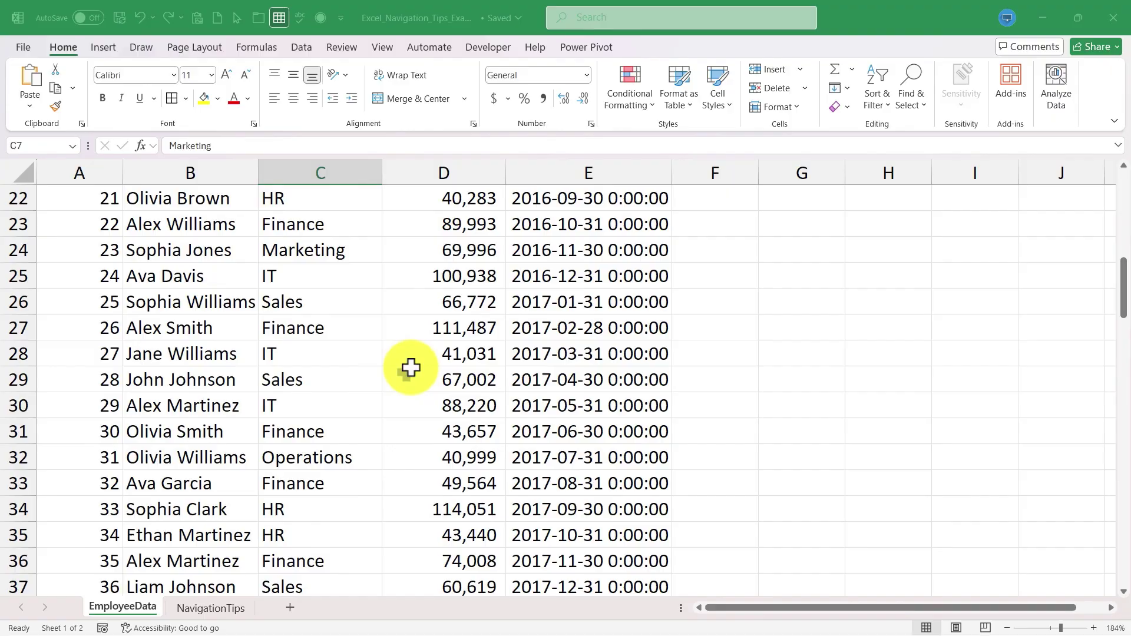
scroll(410, 367, down, 7)
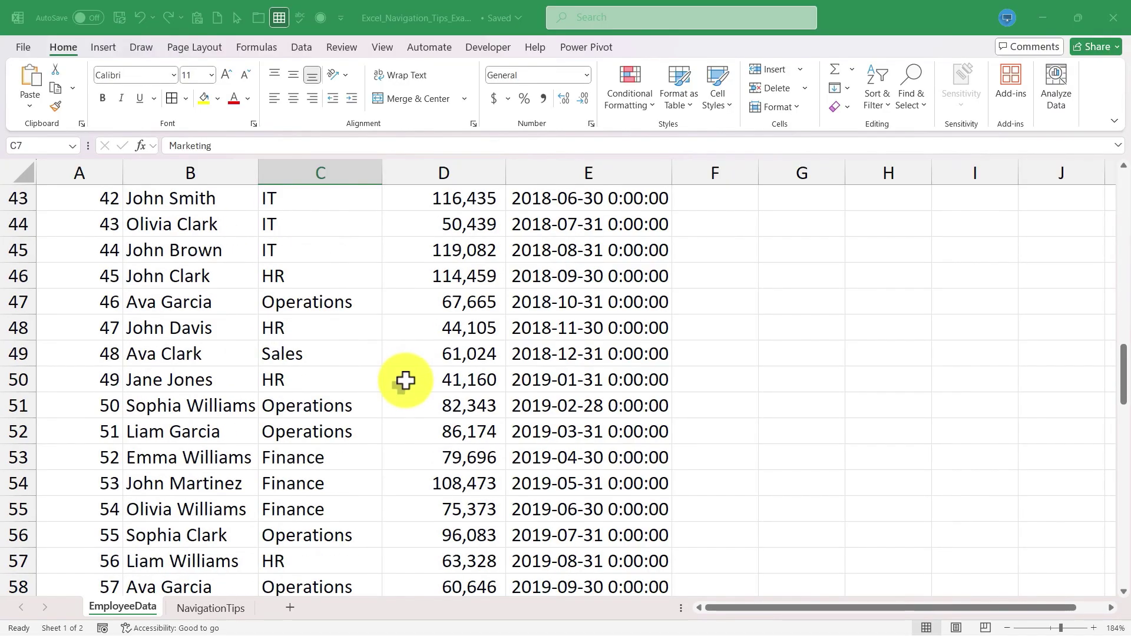
scroll(404, 383, up, 5)
click(410, 372)
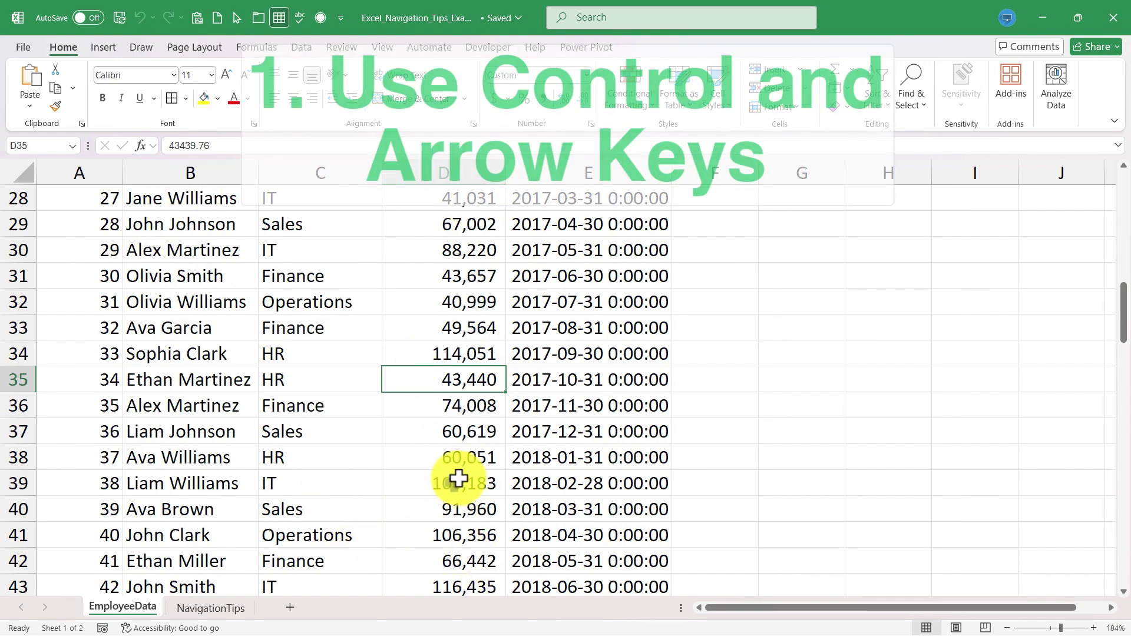
click(579, 452)
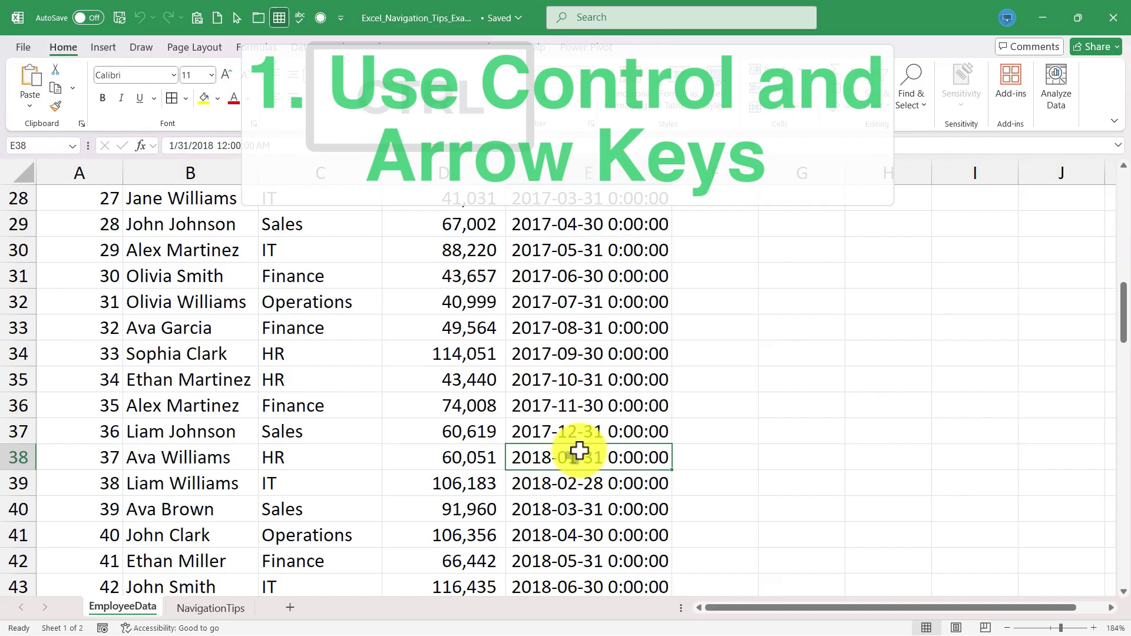
Step: Jump between E101, E1, A1 and A101 with Ctrl+arrows, ending on E101
key(ctrl+Down)
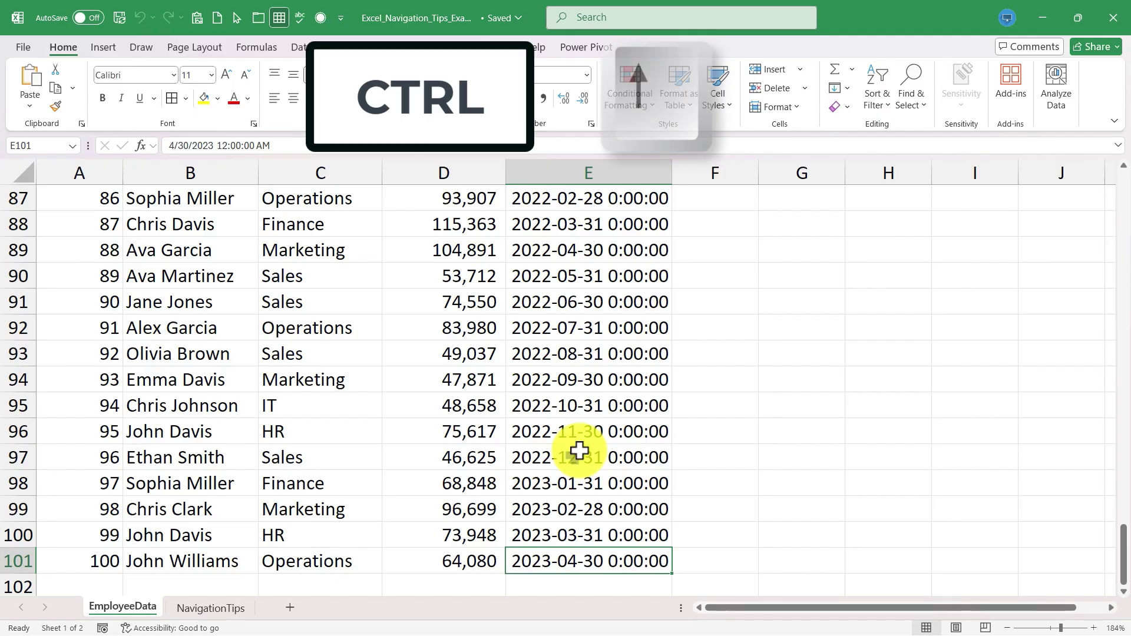
key(ctrl+Up)
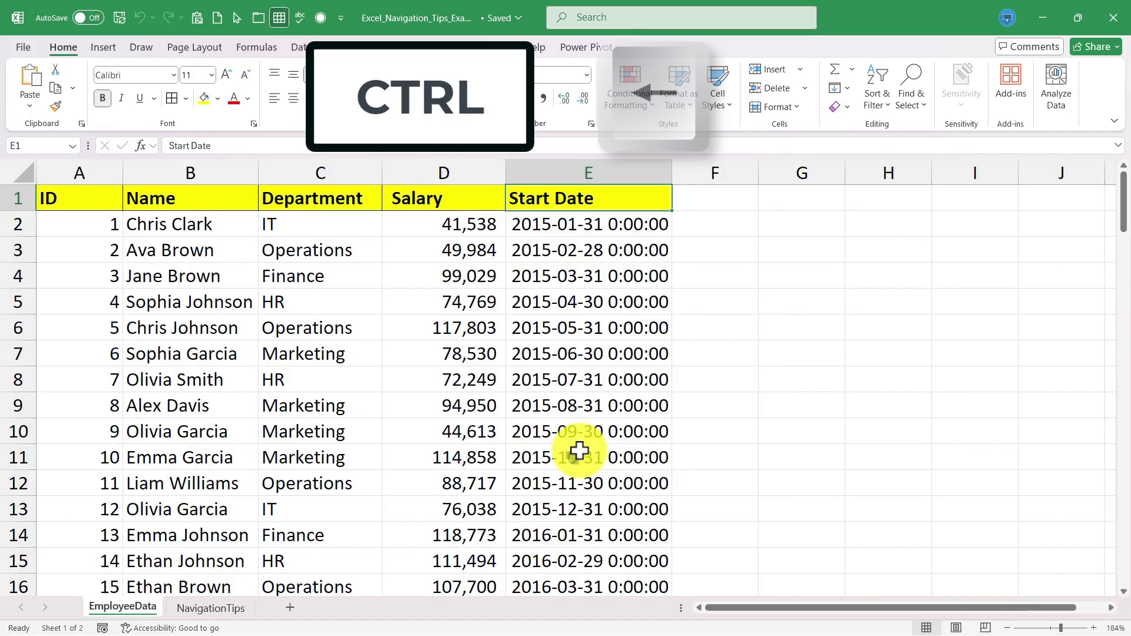
key(ctrl+Left)
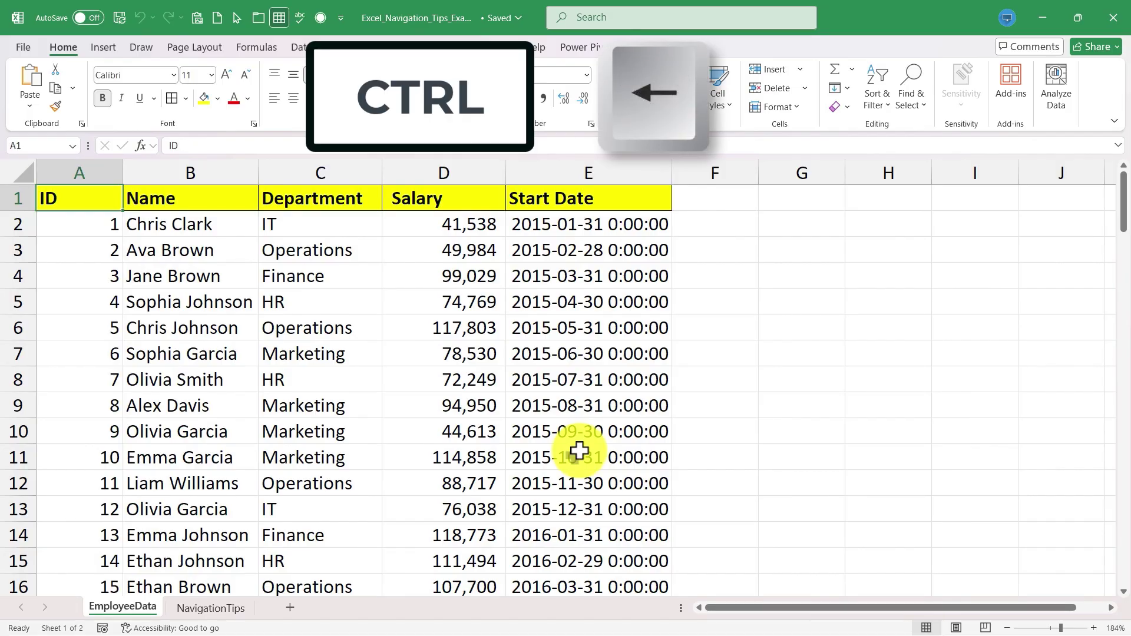
key(ctrl+Right)
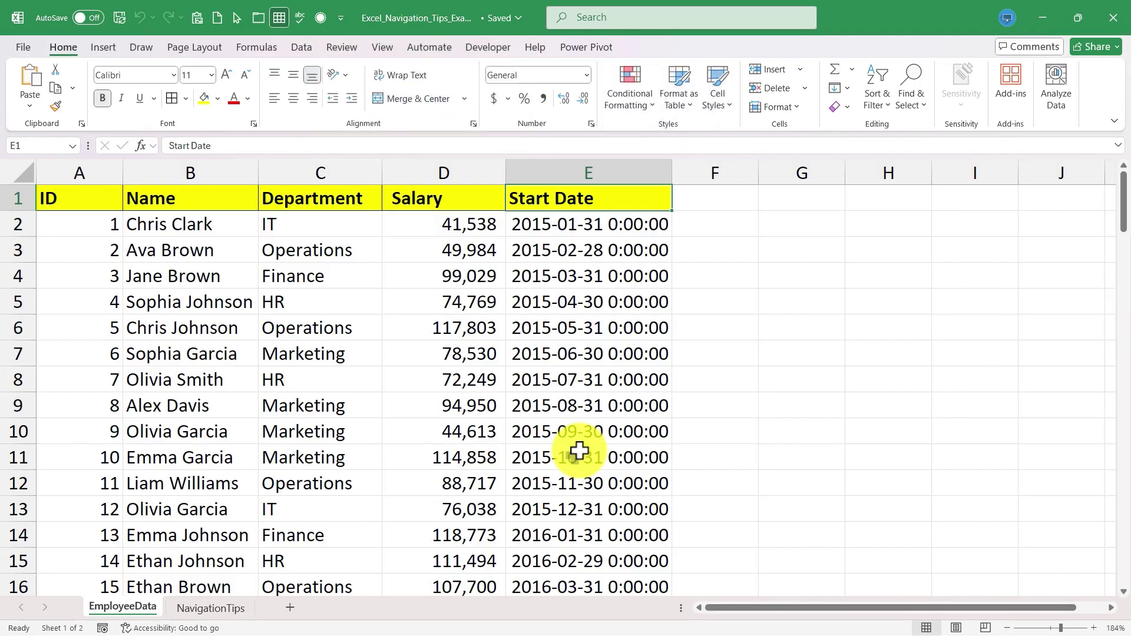
key(ctrl+Down)
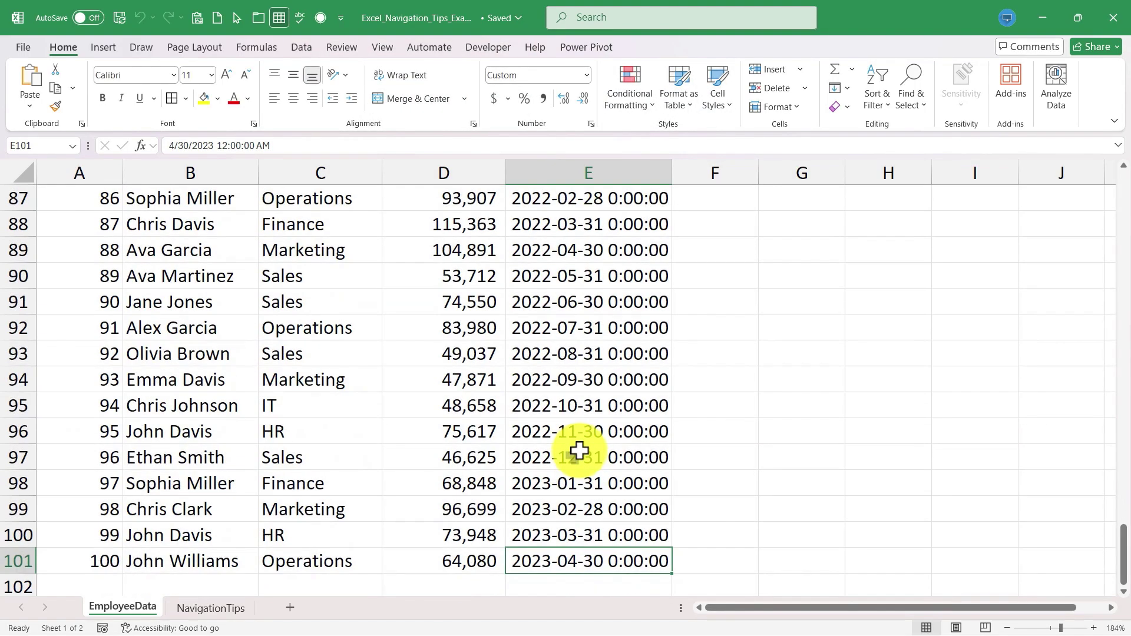
key(ctrl+Left)
key(ctrl+Up)
key(ctrl+Right)
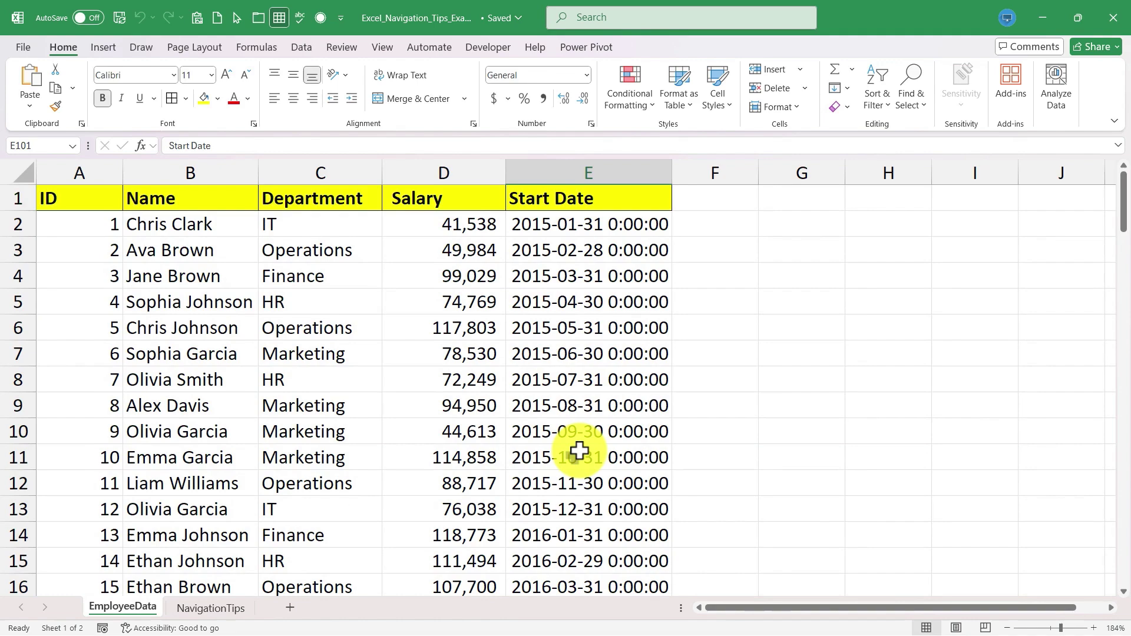
key(ctrl+Down)
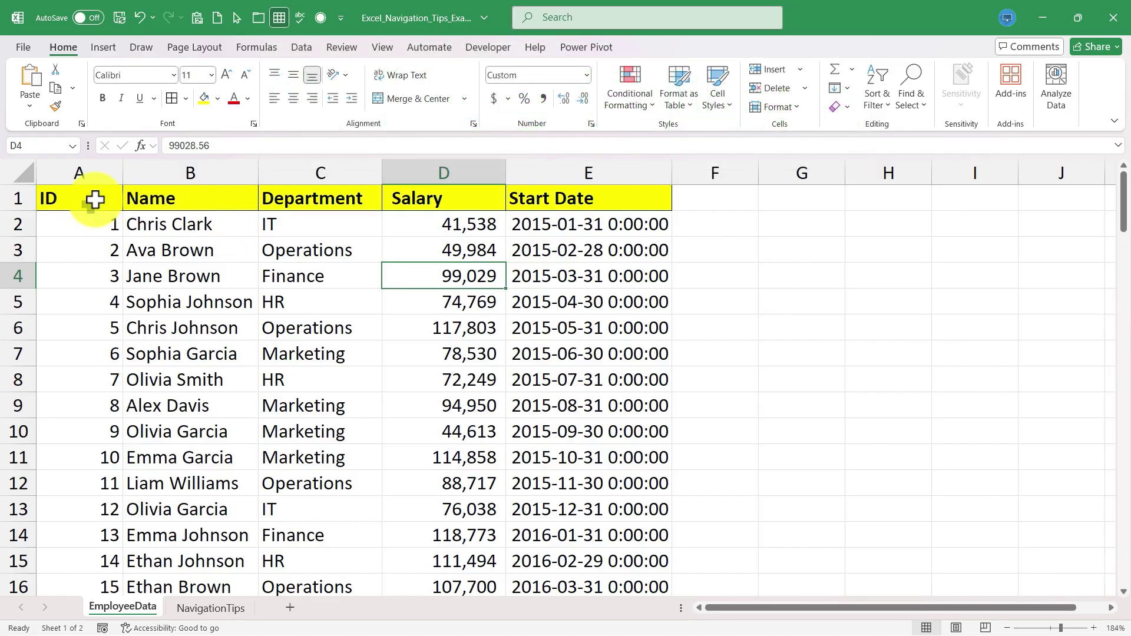
Step: From the Department header C1, add AutoFilter dropdowns to every header with Ctrl+Shift+L
click(96, 199)
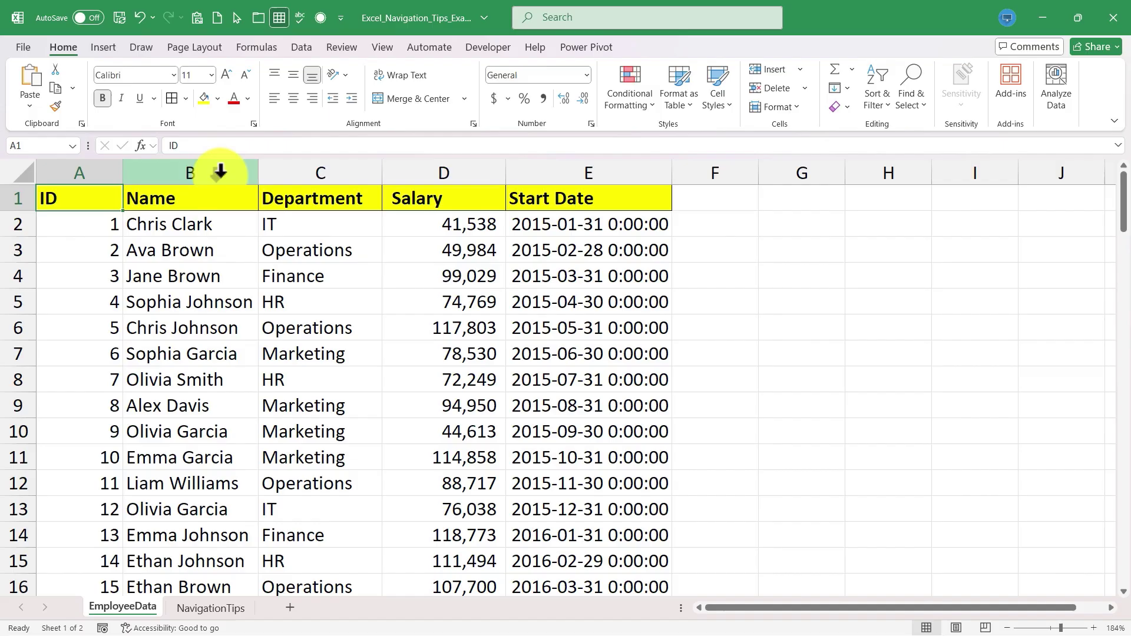
click(301, 51)
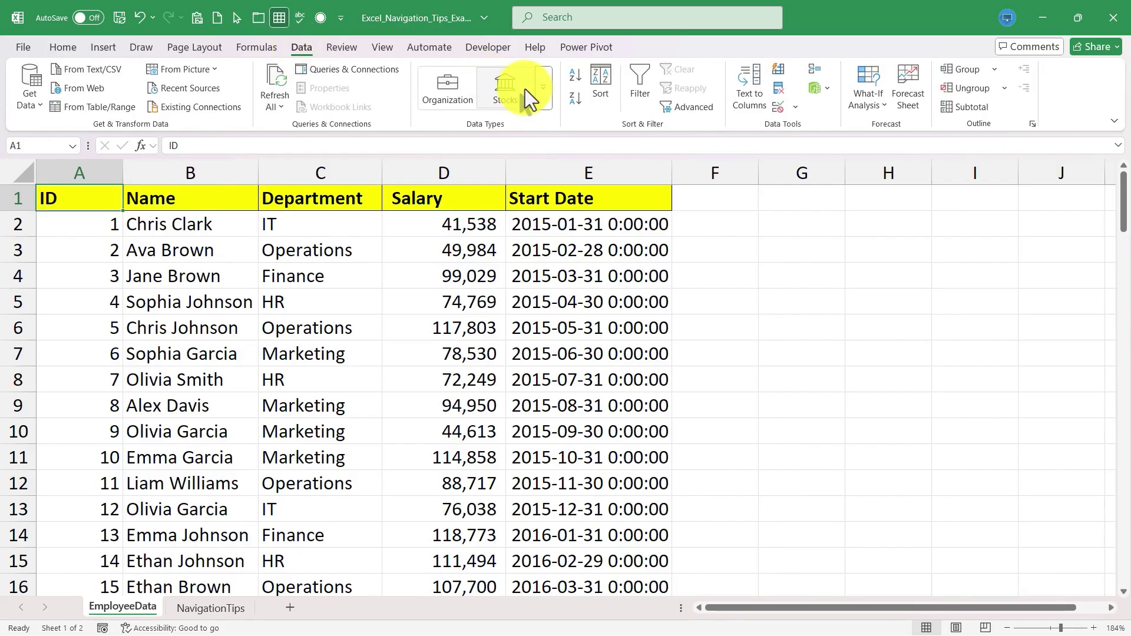
click(62, 47)
click(184, 267)
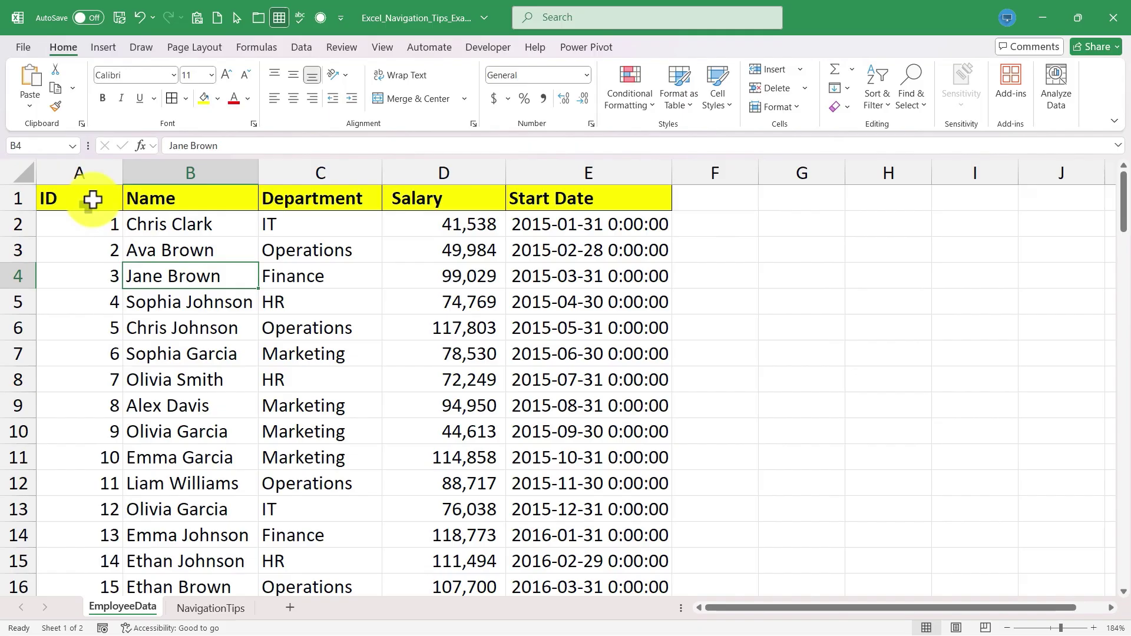
click(299, 204)
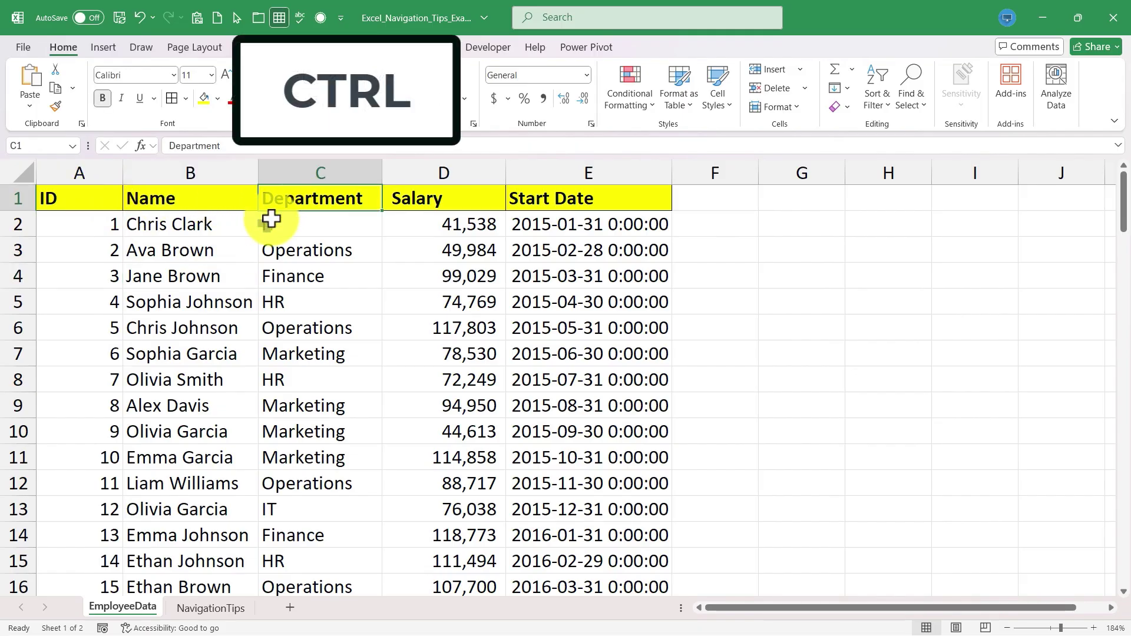
key(ctrl+shift+l)
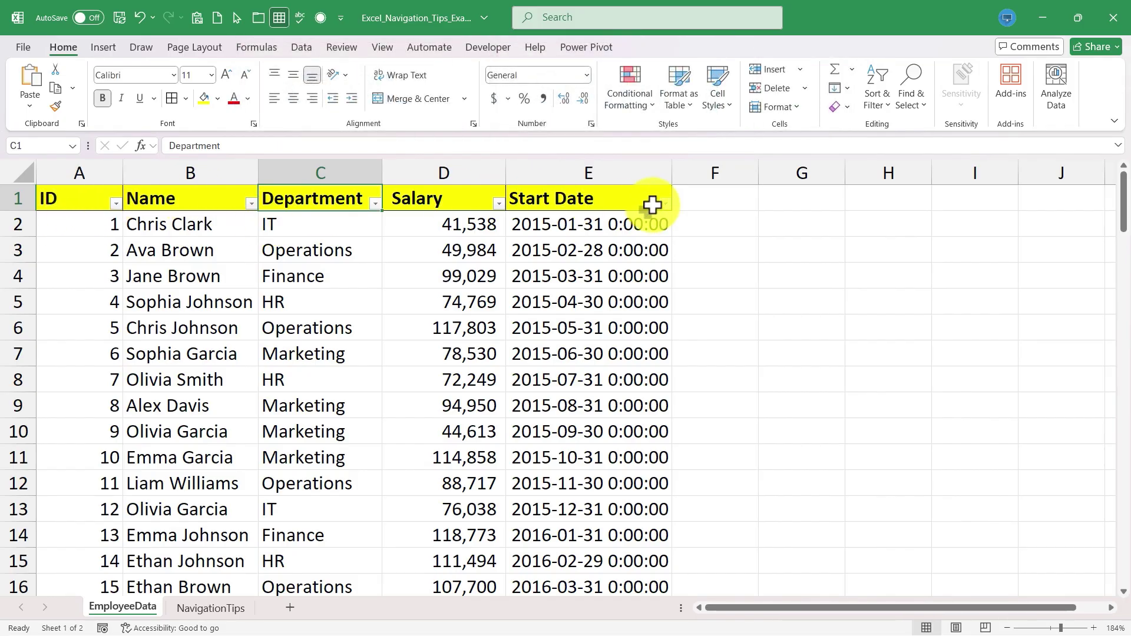
Step: Filter the Department column to show only IT and Operations staff
click(376, 203)
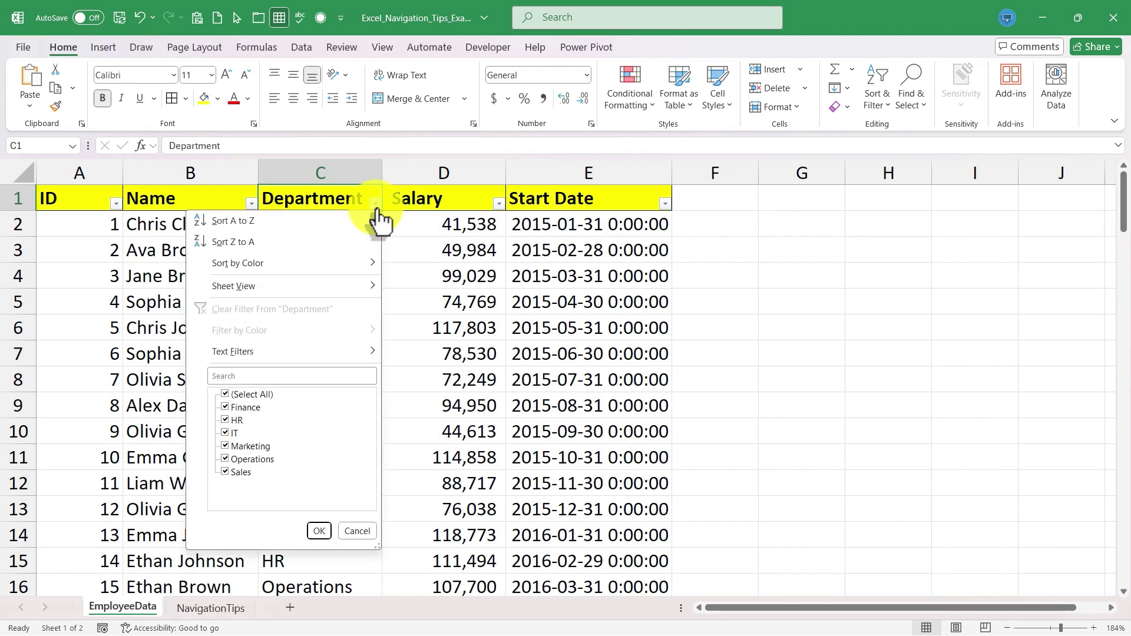
click(224, 394)
click(224, 433)
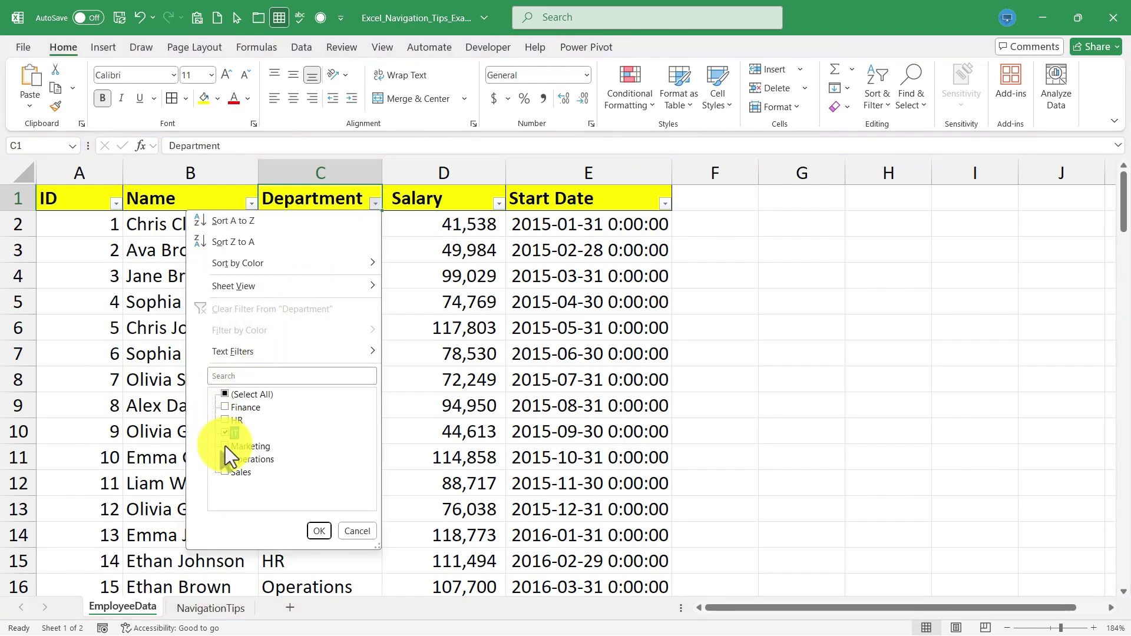
click(325, 534)
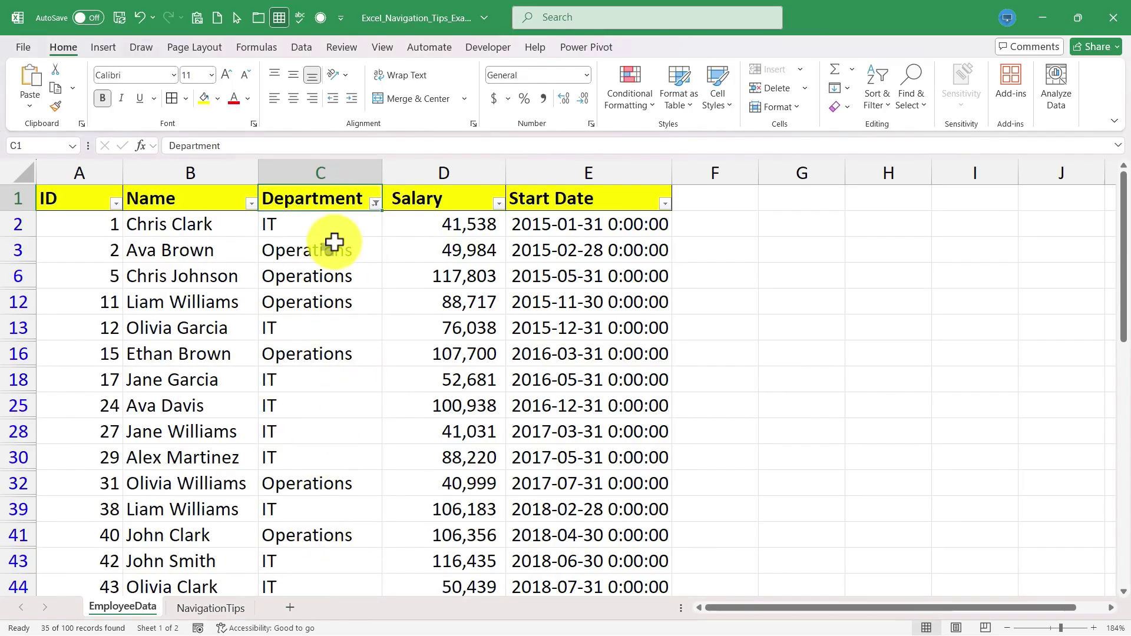
Step: Reset the Department filter to (Select All) so all 100 rows show again
scroll(346, 285, down, 8)
scroll(347, 287, up, 8)
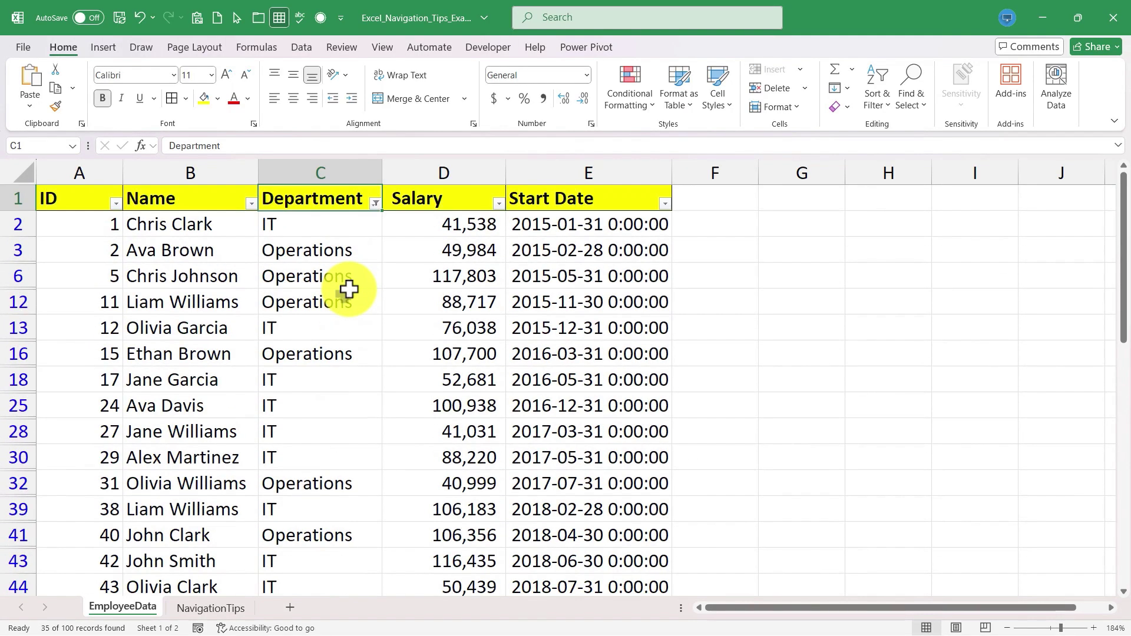
mouse_move(383, 218)
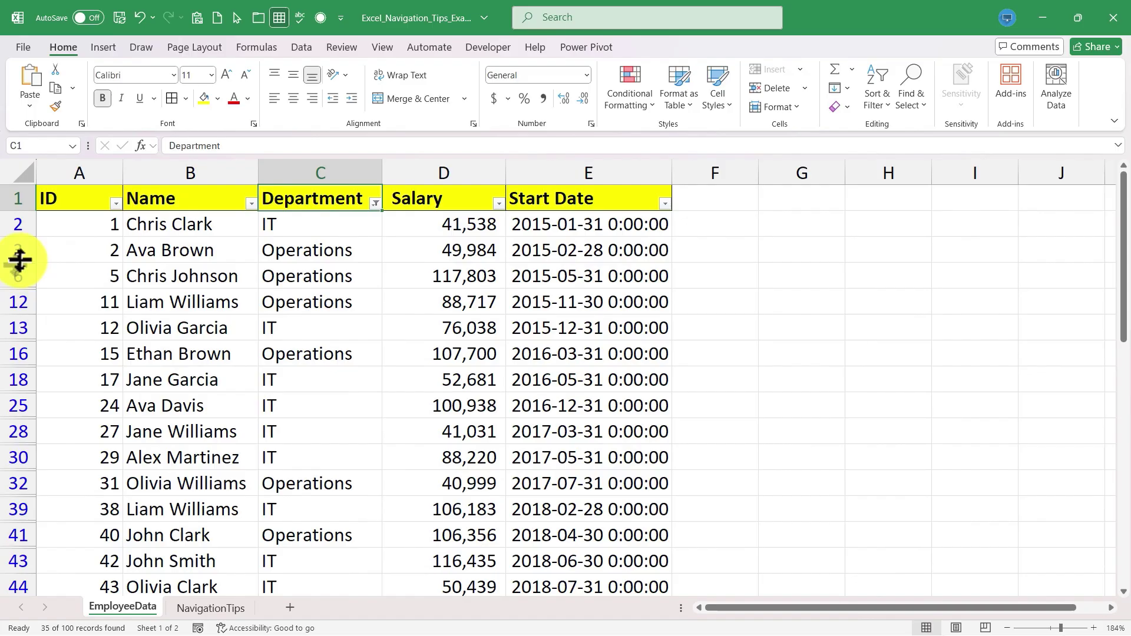
click(377, 206)
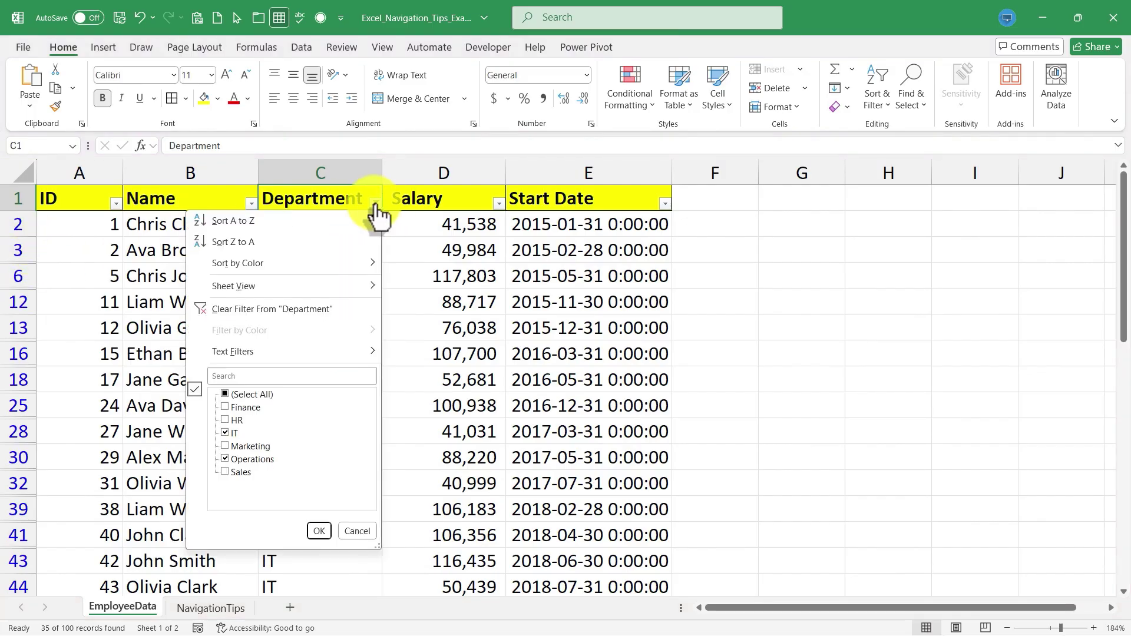
click(326, 532)
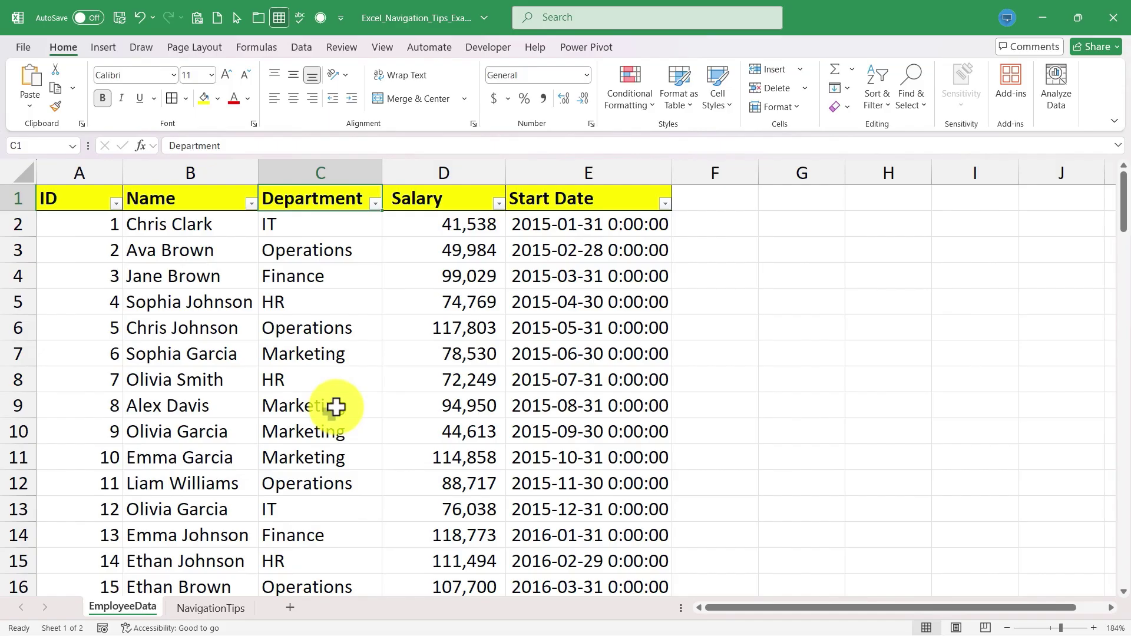
Step: From the Salary header D1, toggle AutoFilter with Ctrl+Shift+L, then select cell E5
click(448, 201)
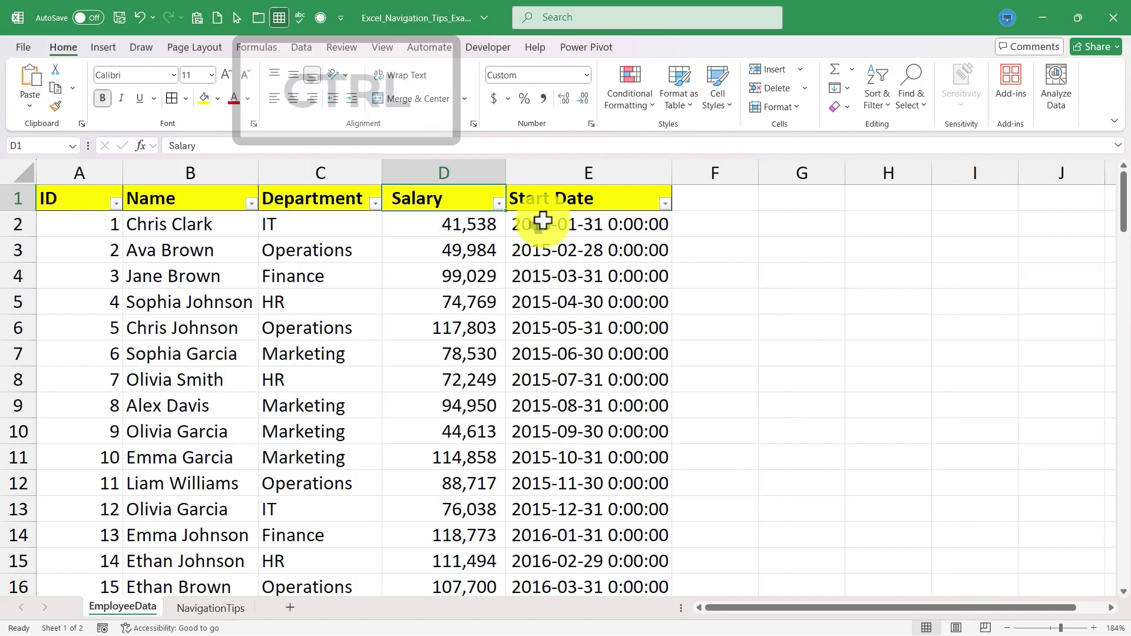
key(ctrl+shift+l)
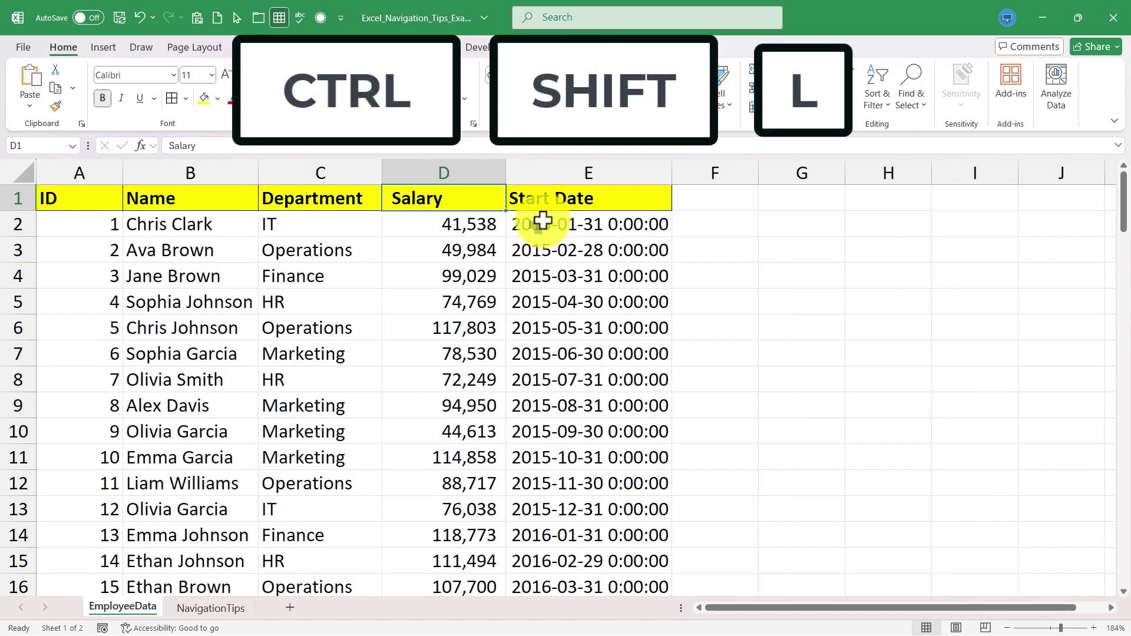
key(ctrl+shift+l)
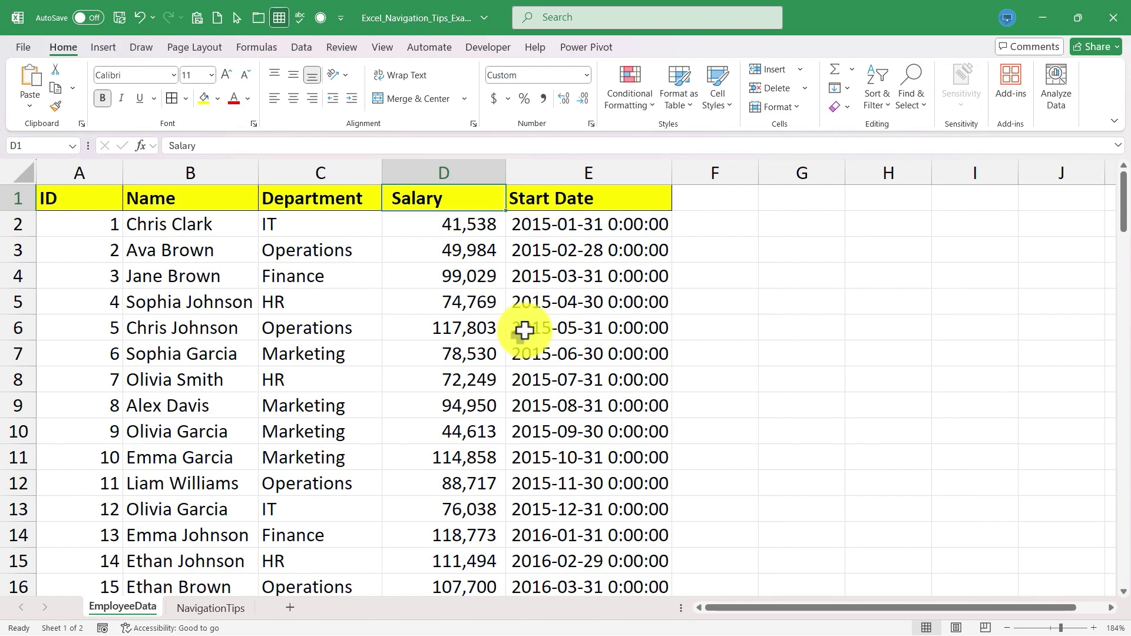
click(621, 293)
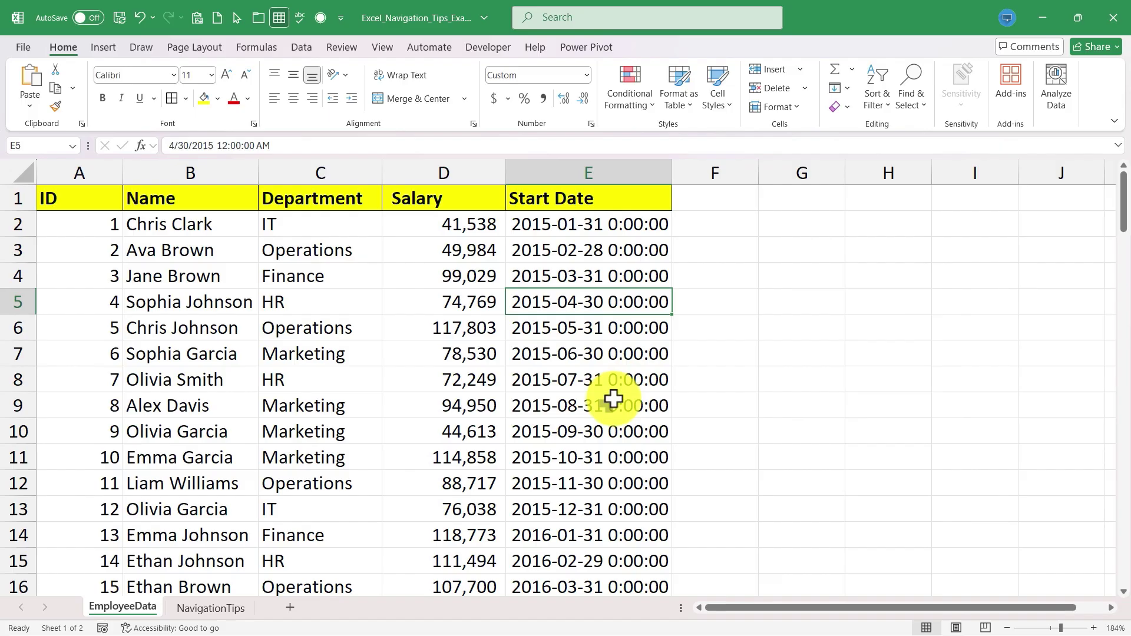
Step: Jump along the header row from A1 to Start Date, then drag-select the table from A1
click(561, 400)
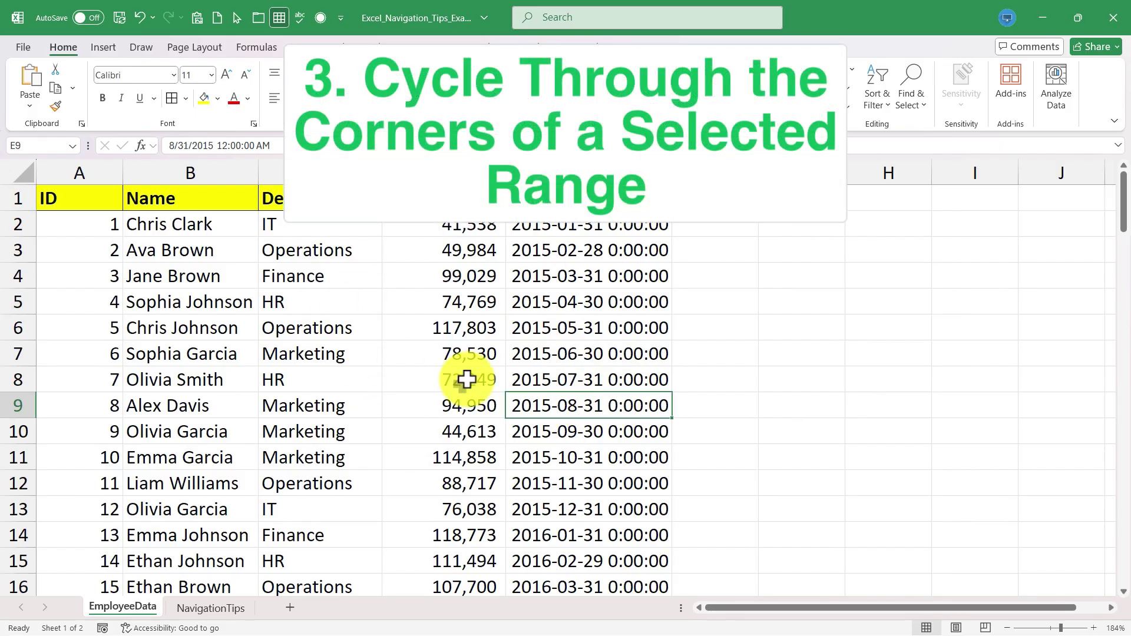
click(61, 194)
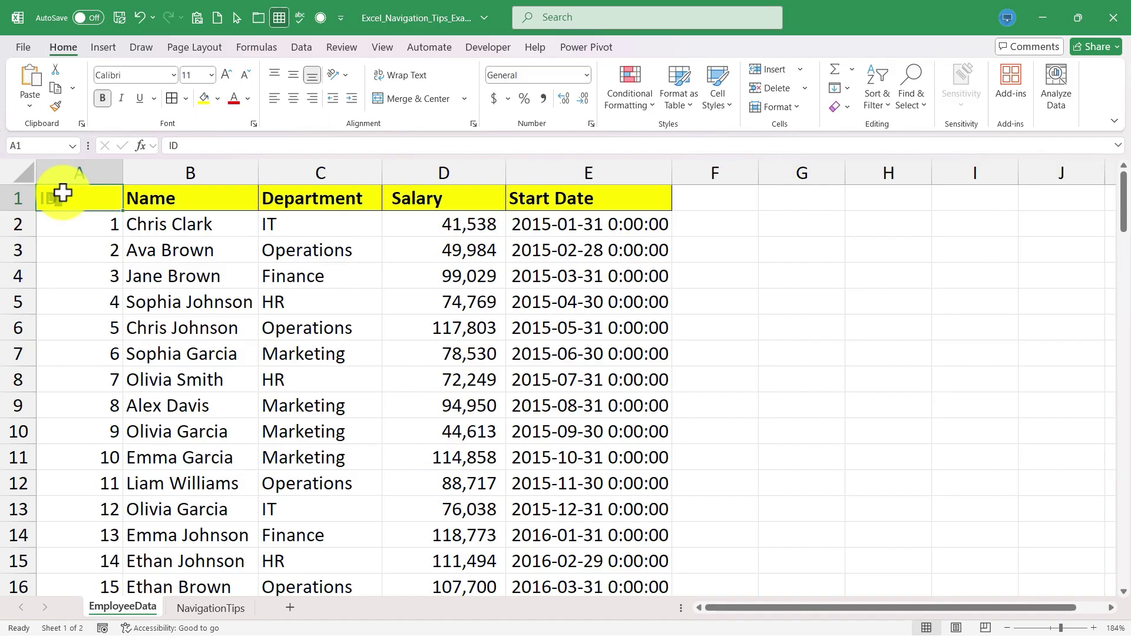
key(ctrl+Right)
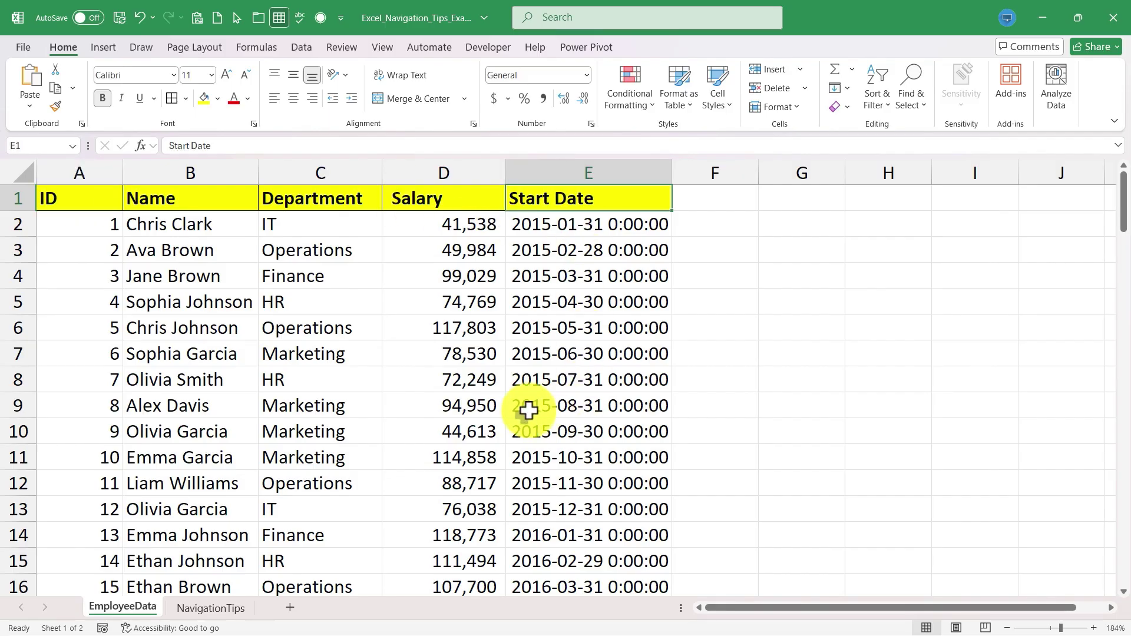
click(555, 447)
key(ctrl+End)
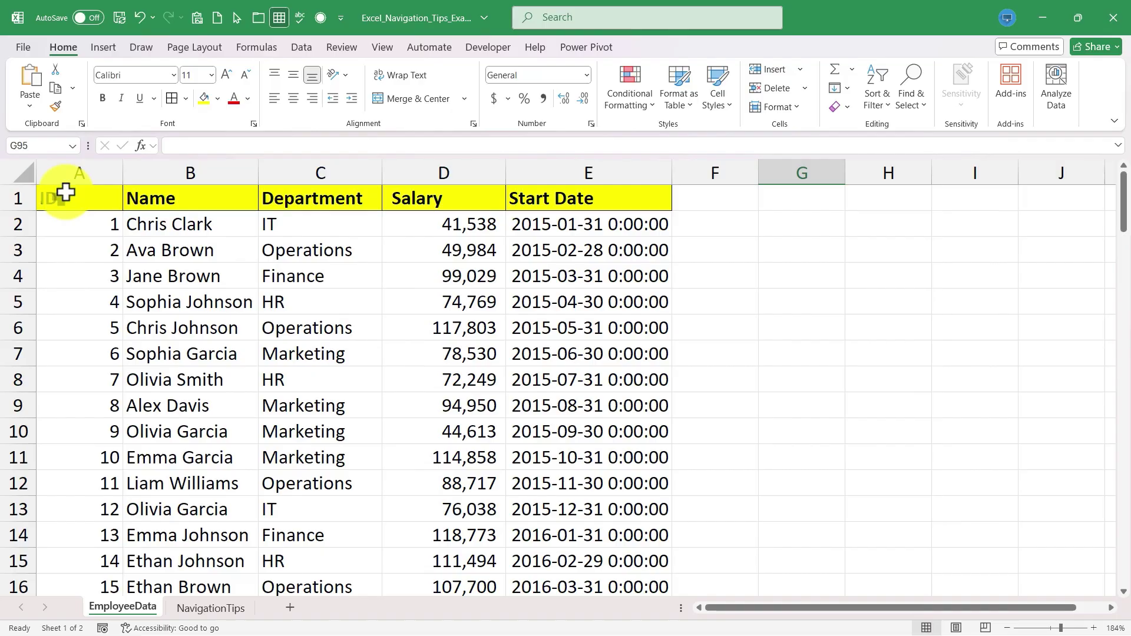
drag(65, 198, 533, 487)
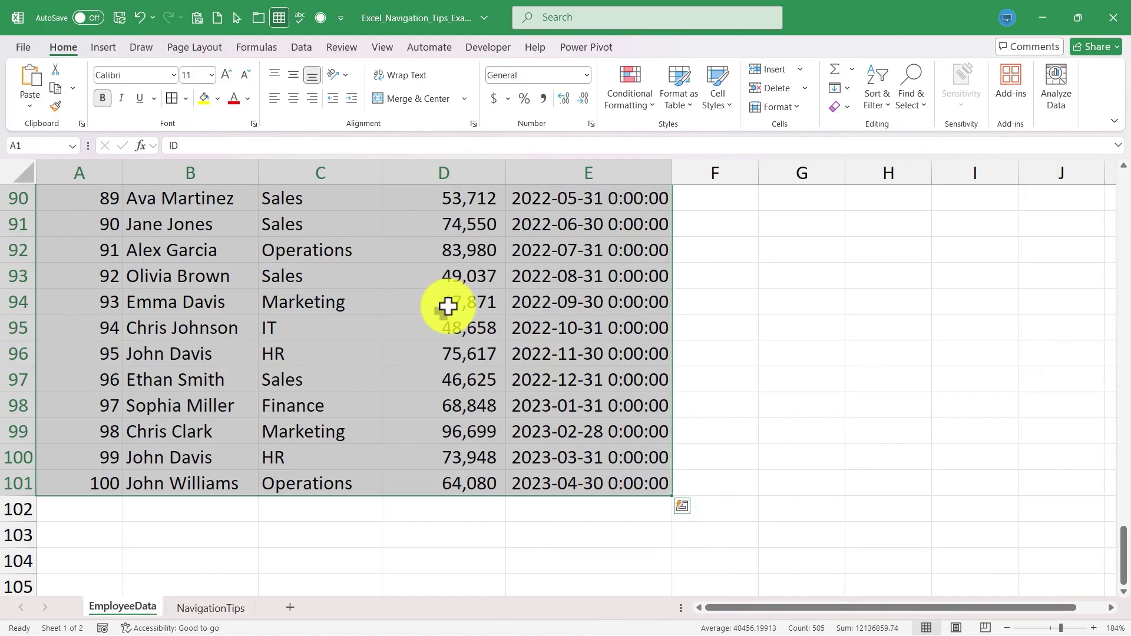
scroll(447, 306, up, 20)
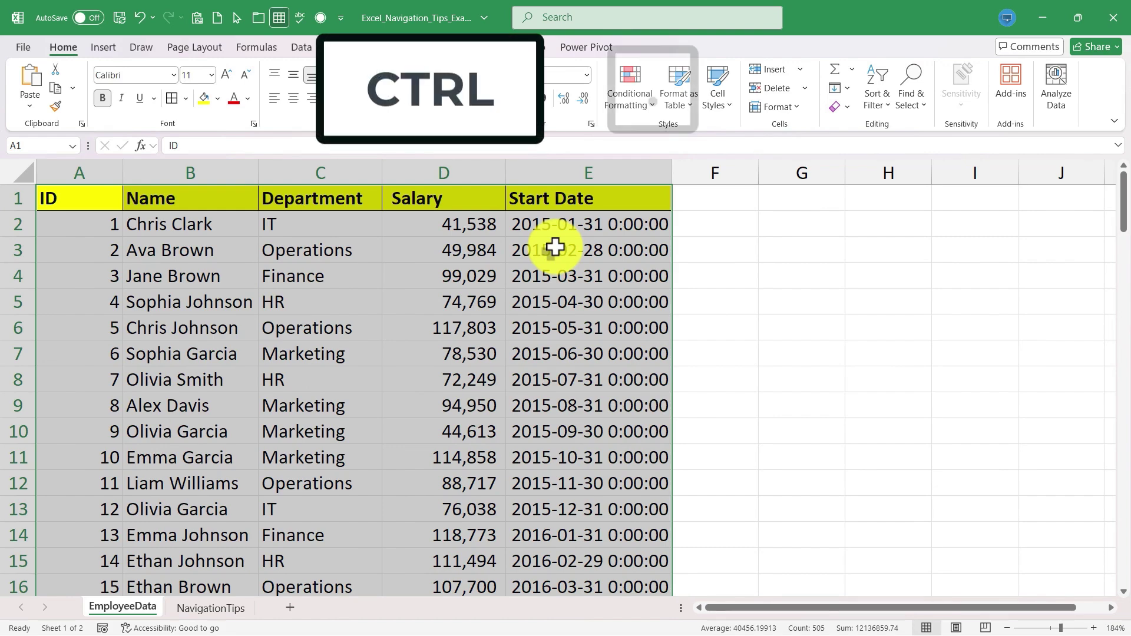
Step: Cycle the active cell through the selection's corners E1, E101, A101, A1 with Ctrl+period
key(ctrl+period)
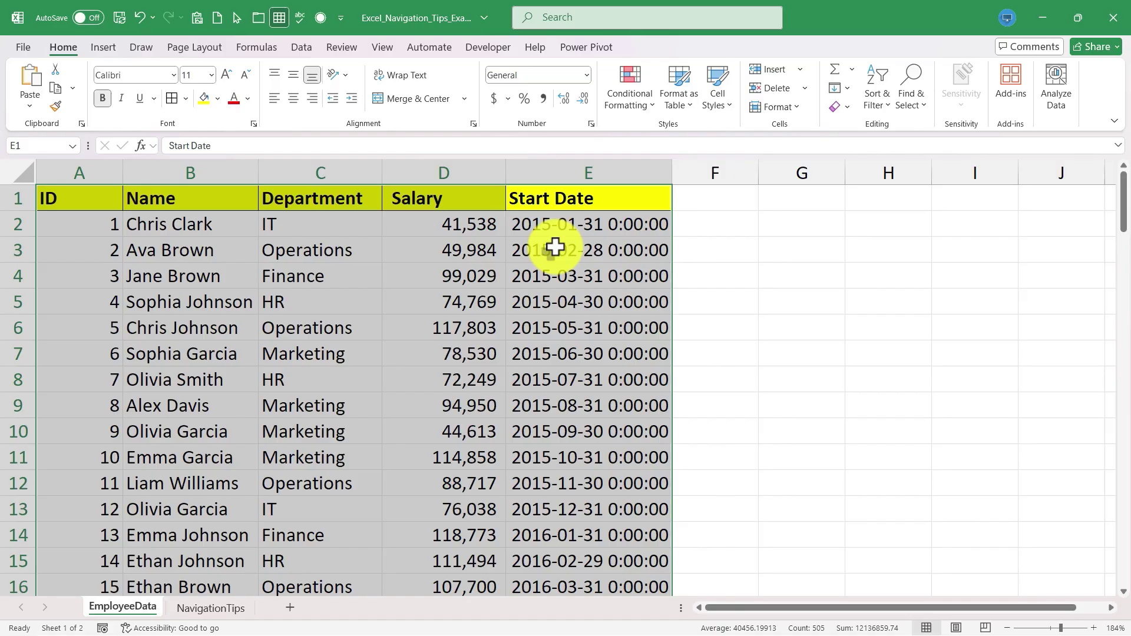
key(ctrl+period)
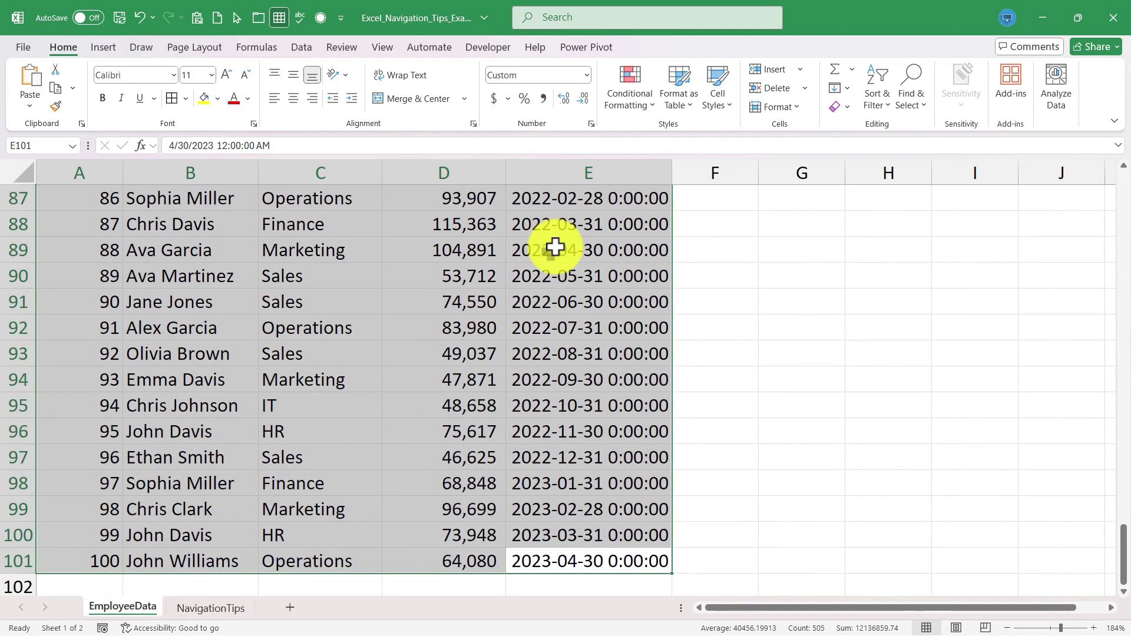
key(ctrl+period)
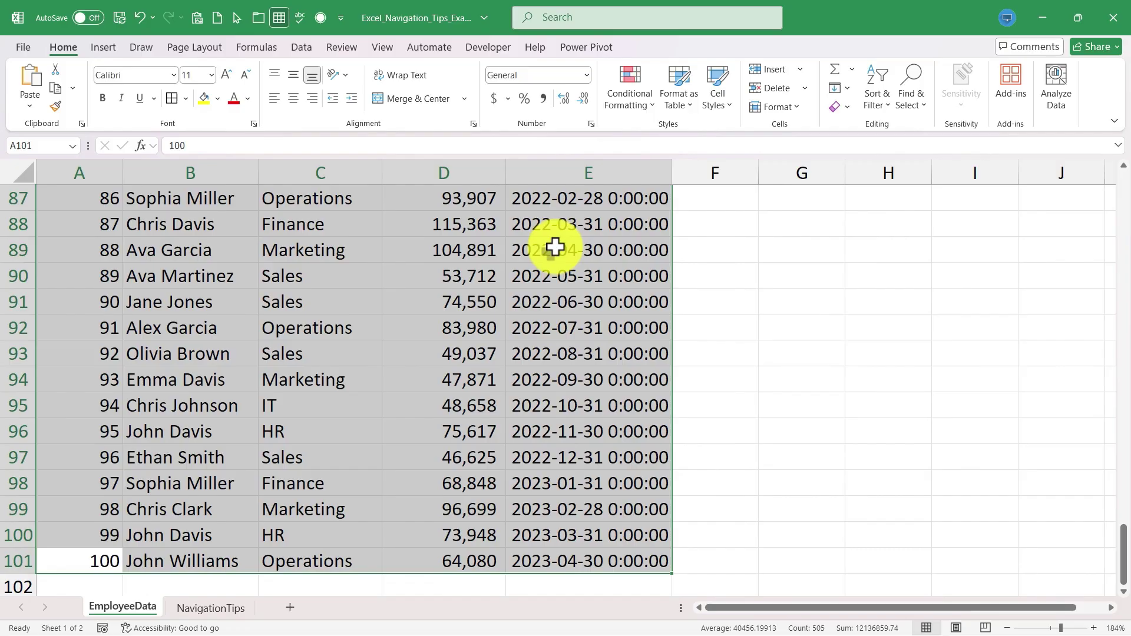
key(ctrl+period)
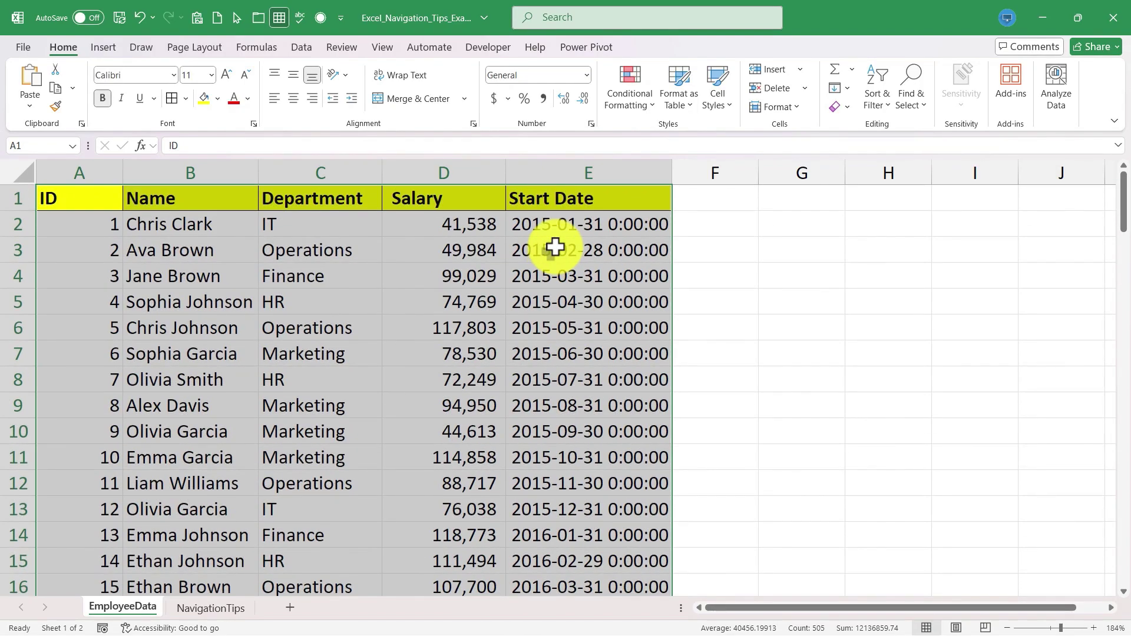
key(ctrl+period)
key(ctrl+period)
key(ctrl+period)
key(ctrl+period)
key(ctrl+period)
key(ctrl+period)
key(ctrl+period)
key(ctrl+period)
key(ctrl+period)
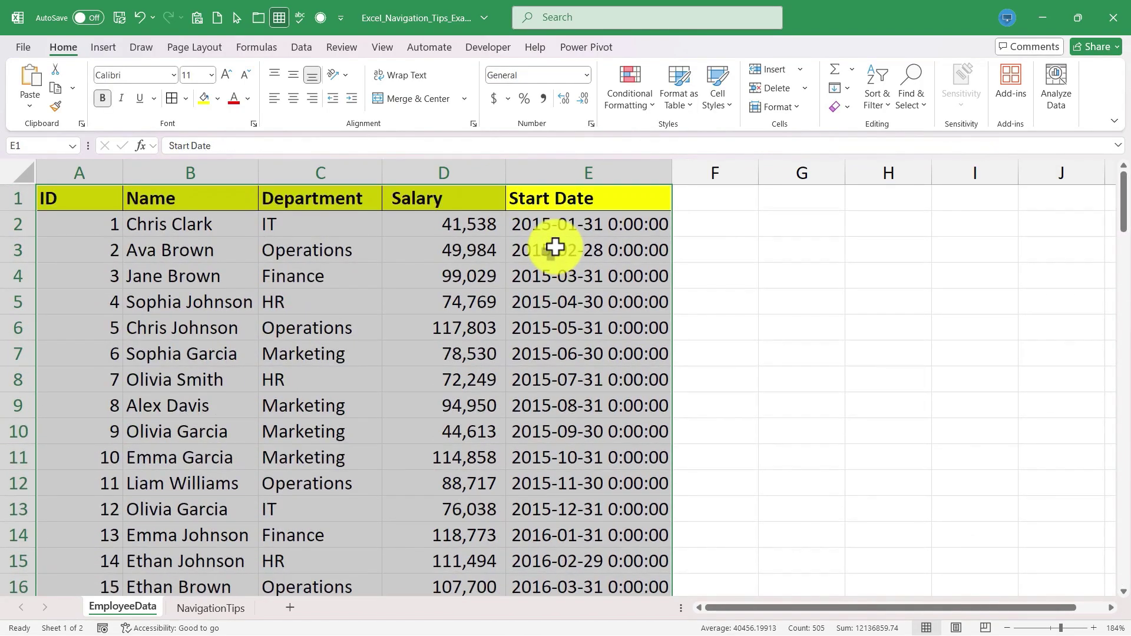
key(ctrl+period)
key(ctrl+period)
key(ctrl+period)
key(ctrl+period)
key(ctrl+period)
Step: Clear the department in C90 and the salary in D94
click(633, 562)
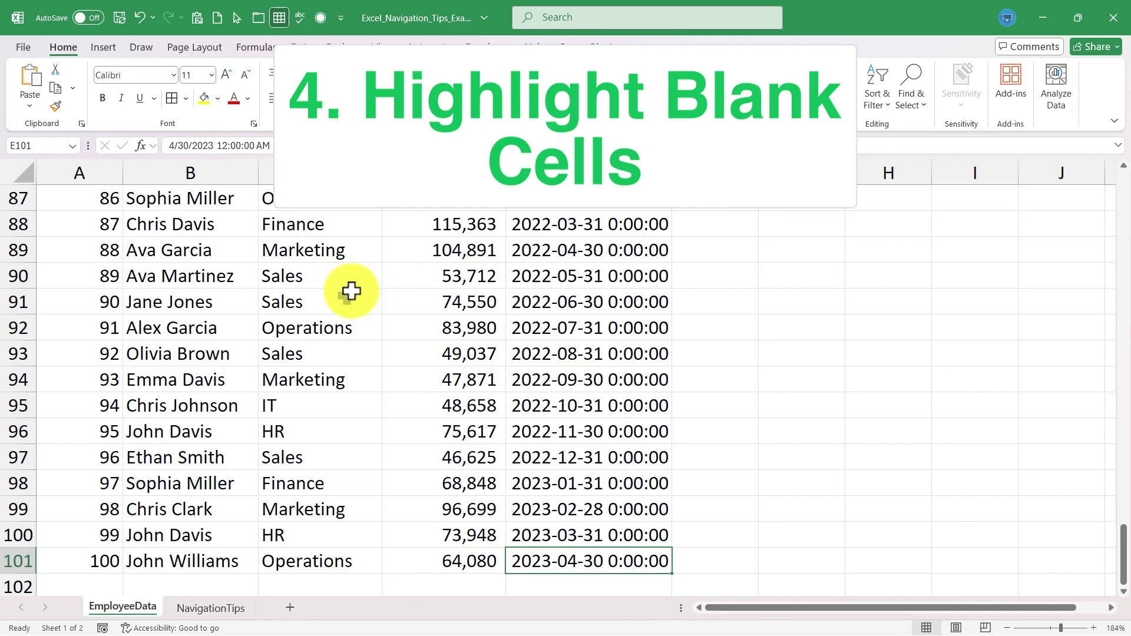
click(321, 280)
key(BackSpace)
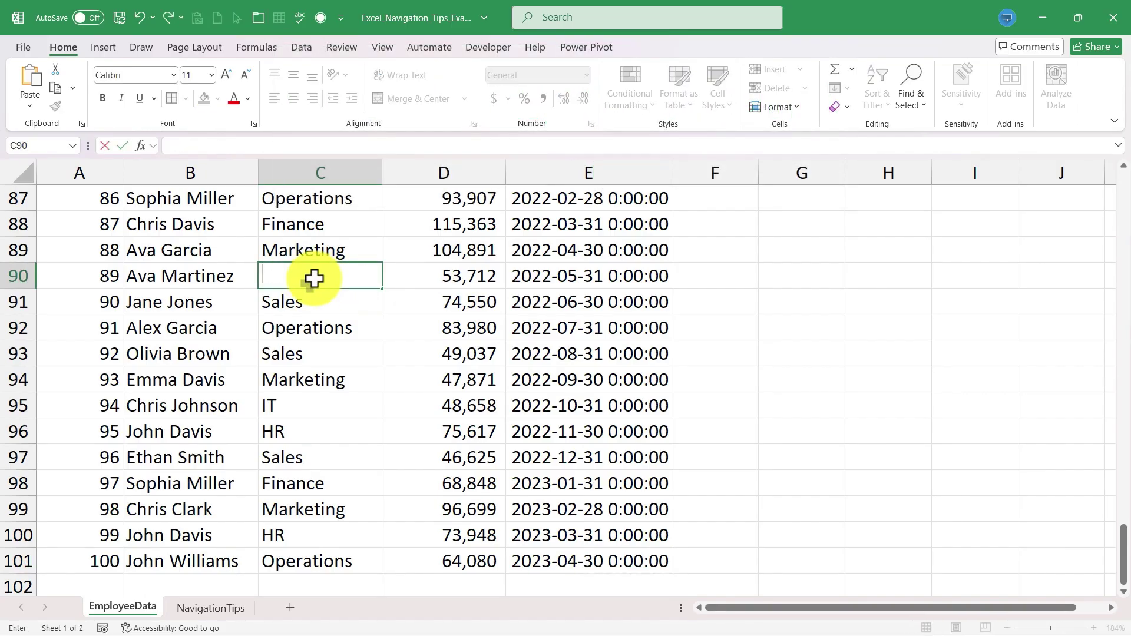
click(469, 378)
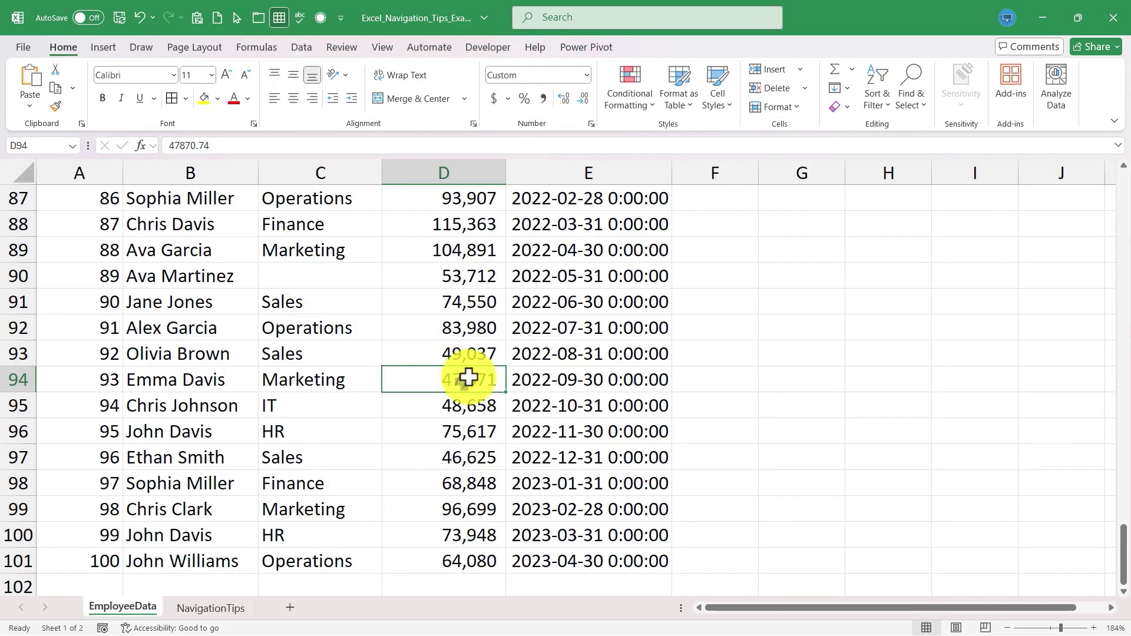
key(Delete)
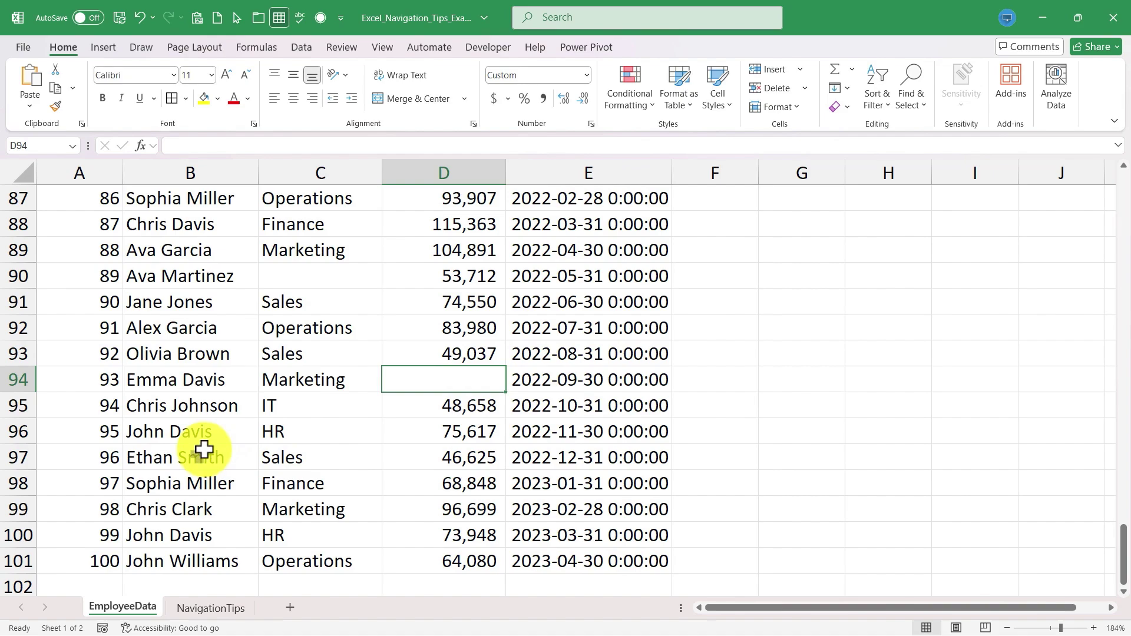
Step: Return to A1 with Ctrl+Home and start selecting the table from A1
click(190, 436)
key(ctrl+Home)
drag(119, 206, 548, 540)
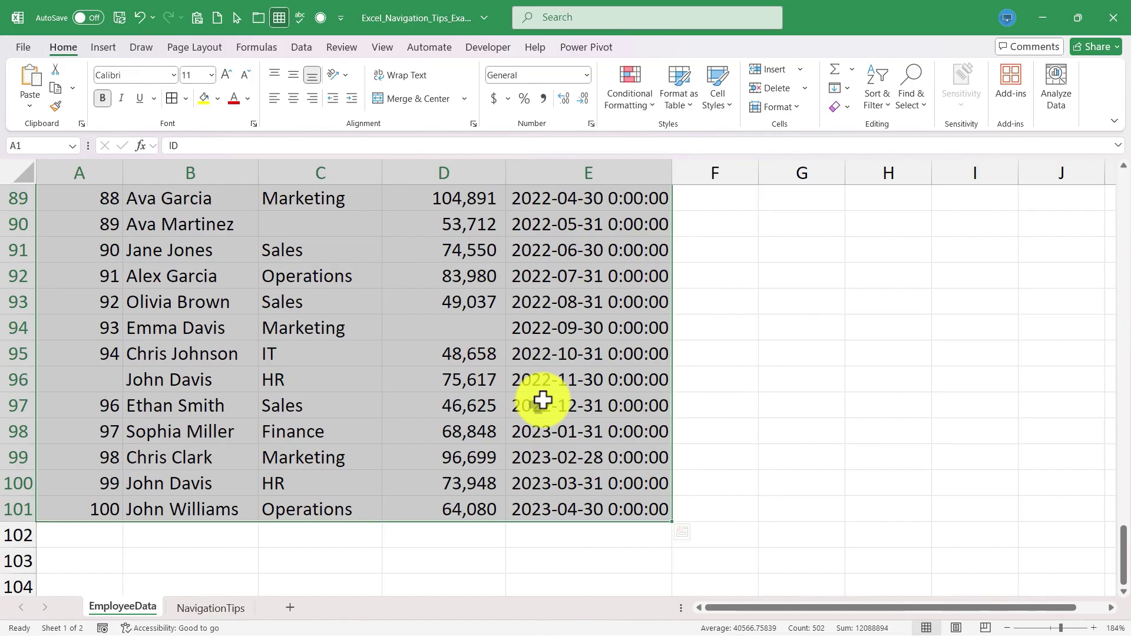
Step: Select all blank cells in the table with Go To Special > Blanks
key(F5)
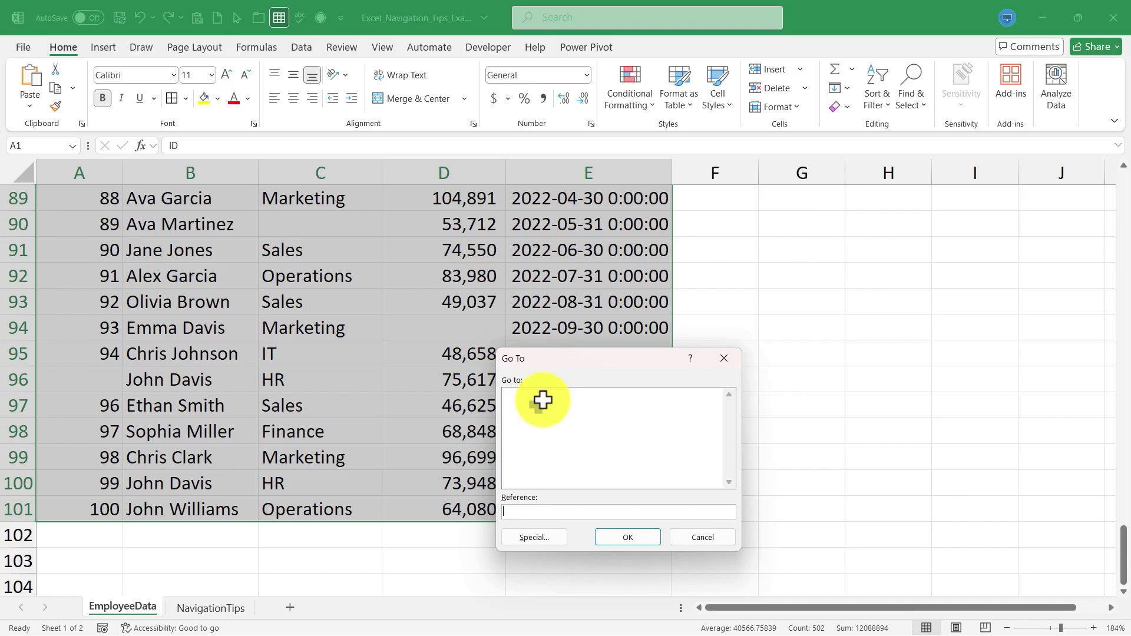
key(F5)
click(525, 543)
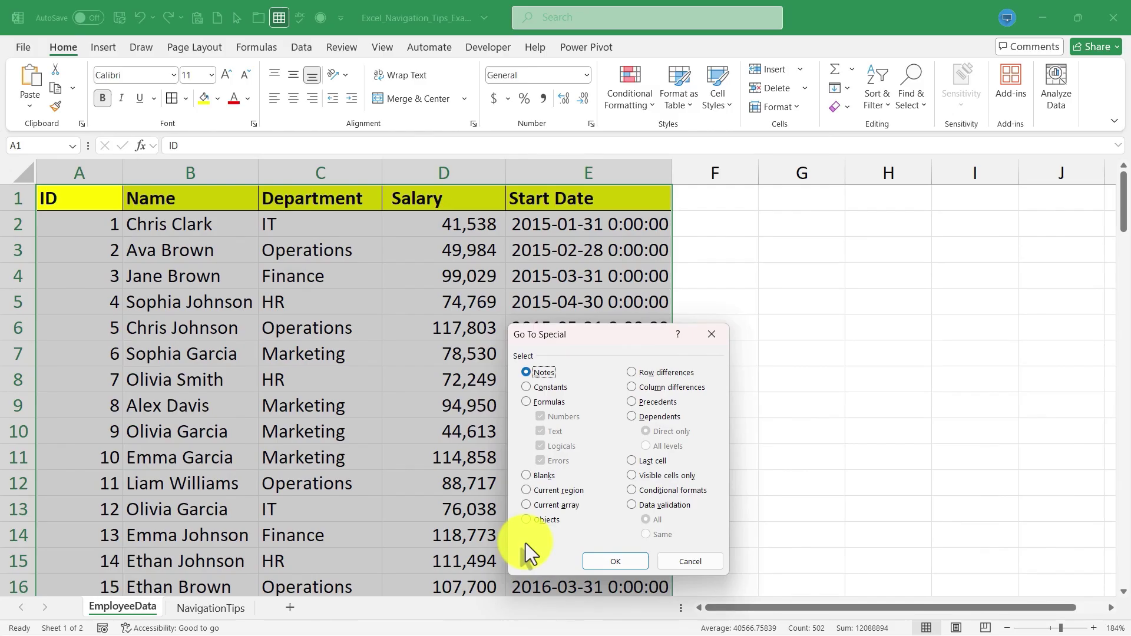
click(526, 475)
click(623, 563)
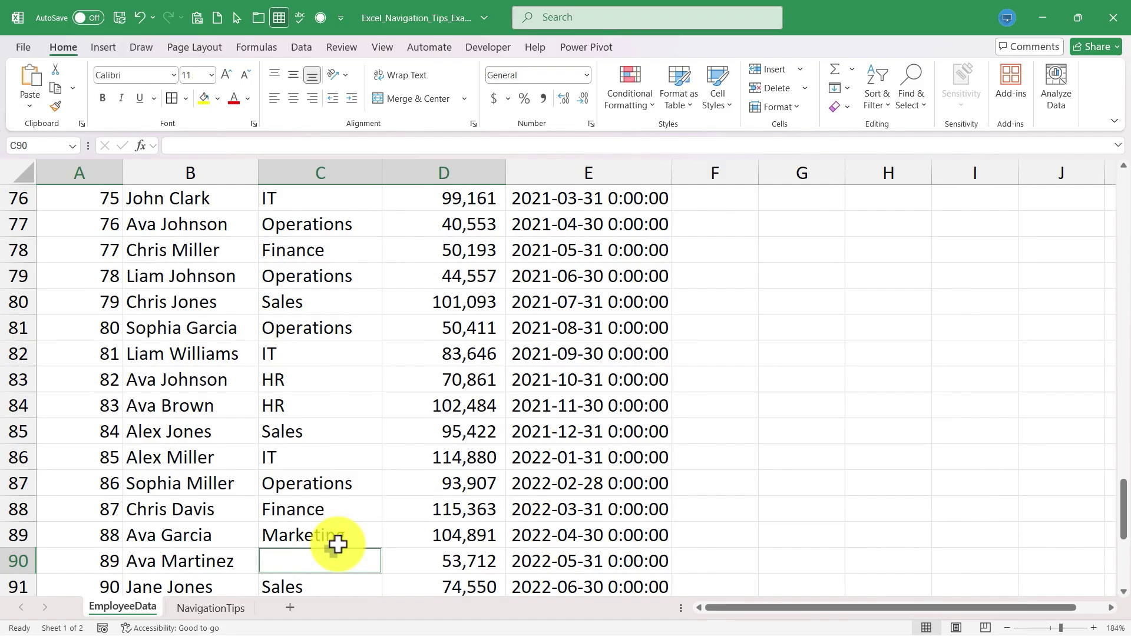
Step: Tab through the selected blanks D94 and A96, back to C90
scroll(337, 544, down, 2)
scroll(338, 535, up, 2)
scroll(338, 535, down, 4)
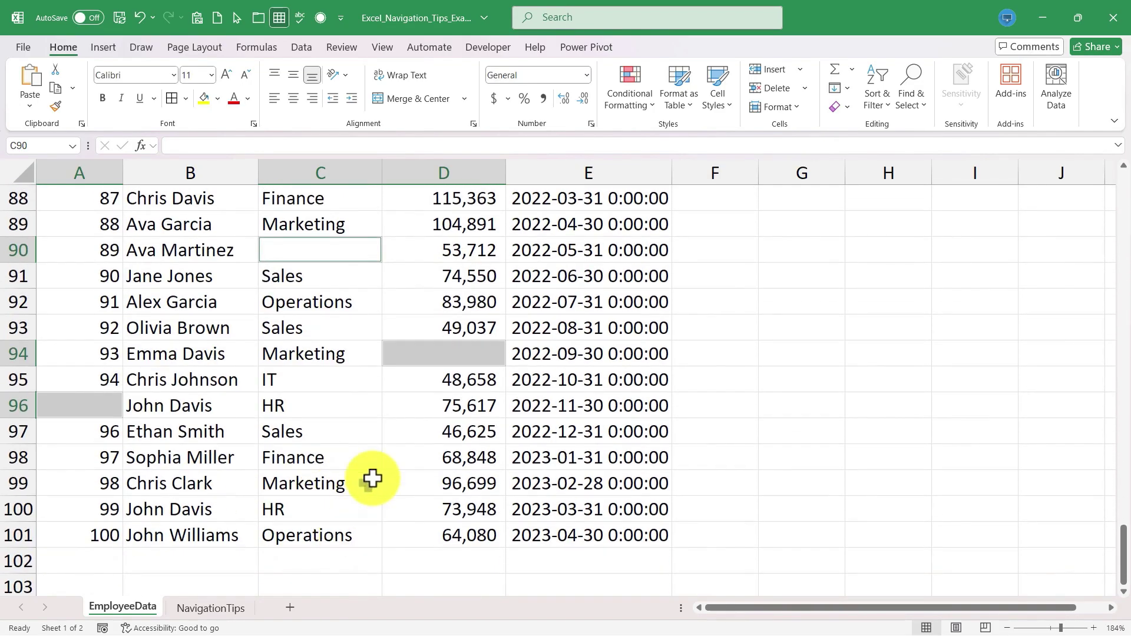
key(Tab)
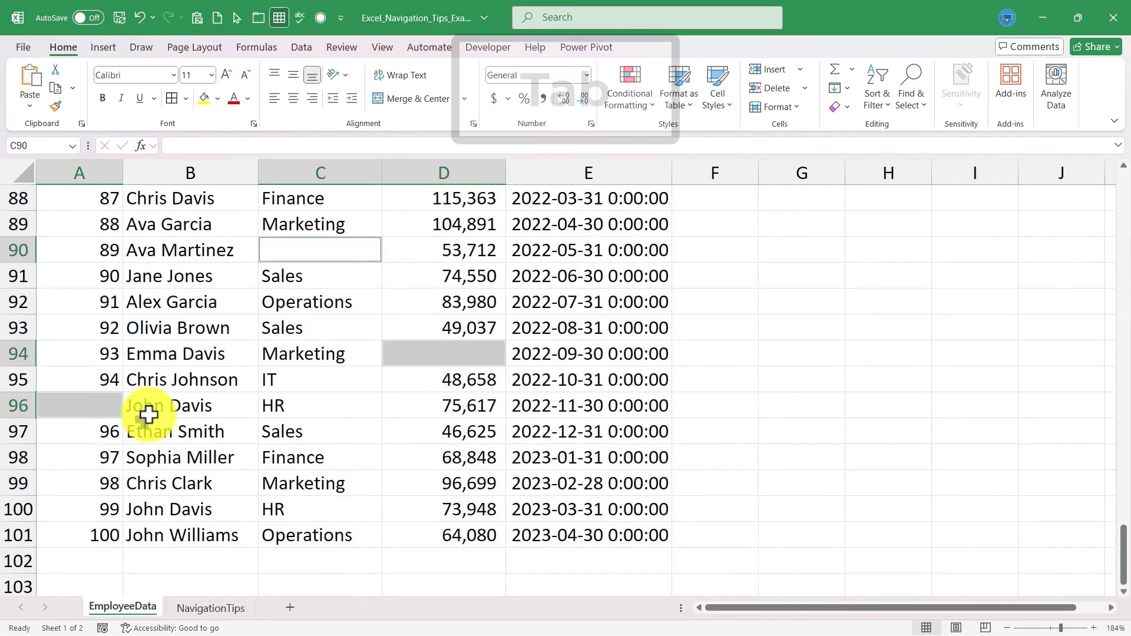
key(Tab)
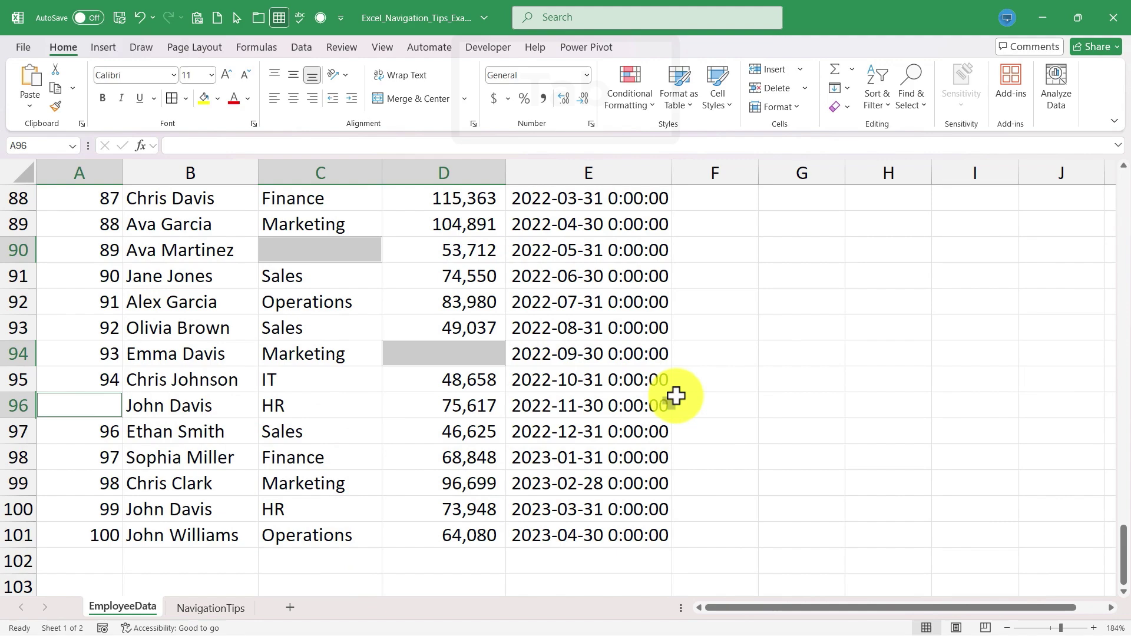
key(Tab)
key(Tab)
key(Tab)
key(Tab)
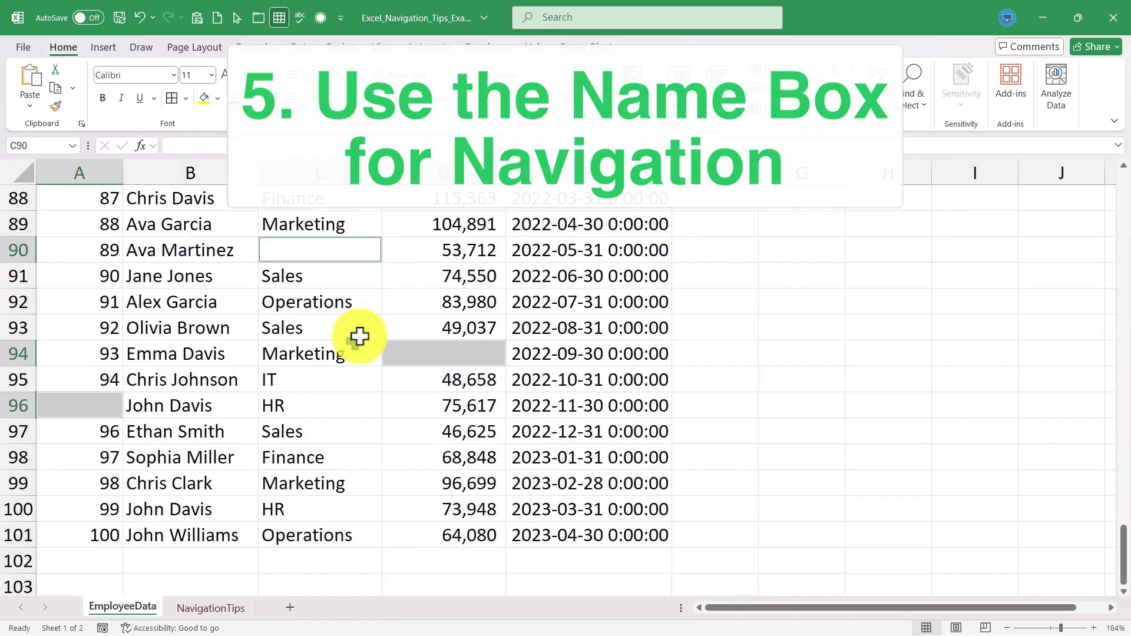
Step: Scroll back to row 1 and select B1, B4, C1, then B1 to see each Name Box address
scroll(575, 386, up, 20)
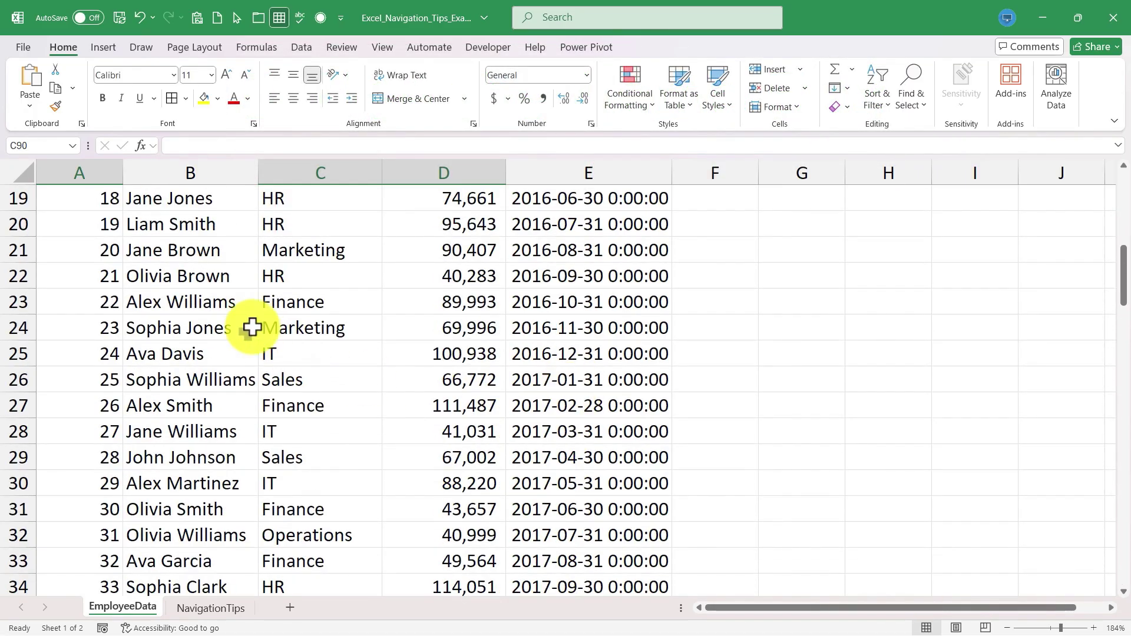
scroll(206, 277, up, 6)
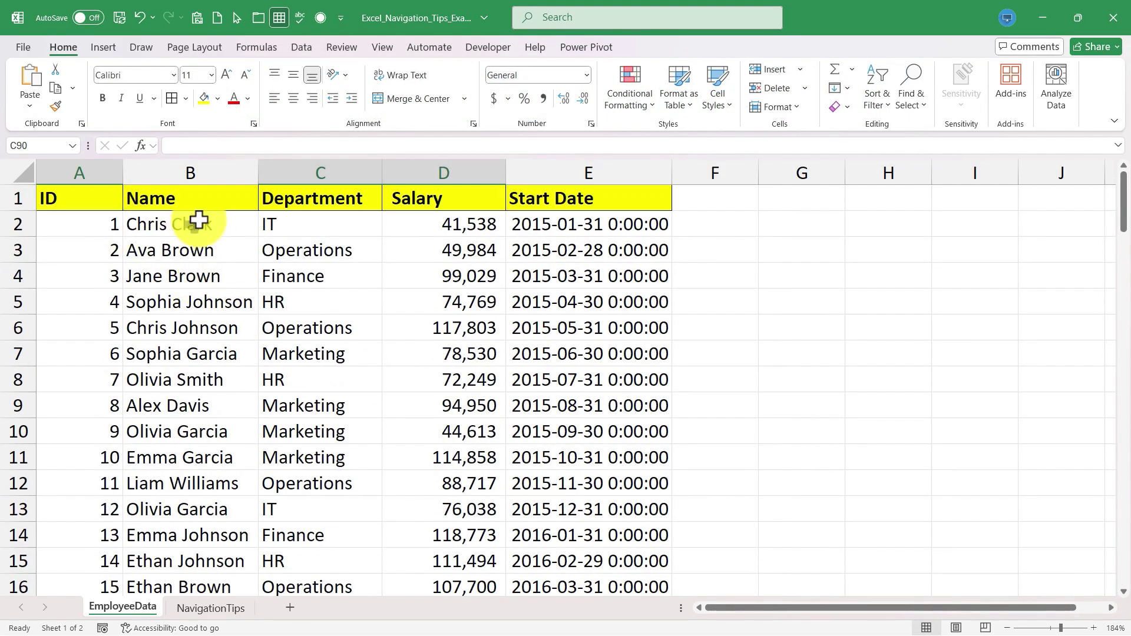
click(189, 201)
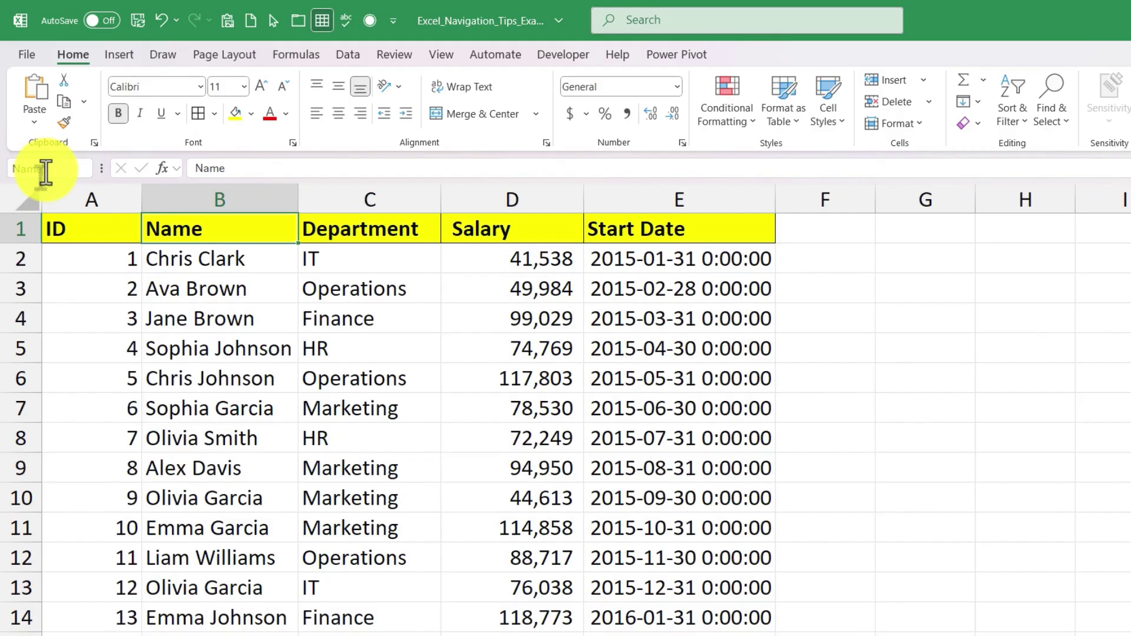
click(277, 315)
click(333, 229)
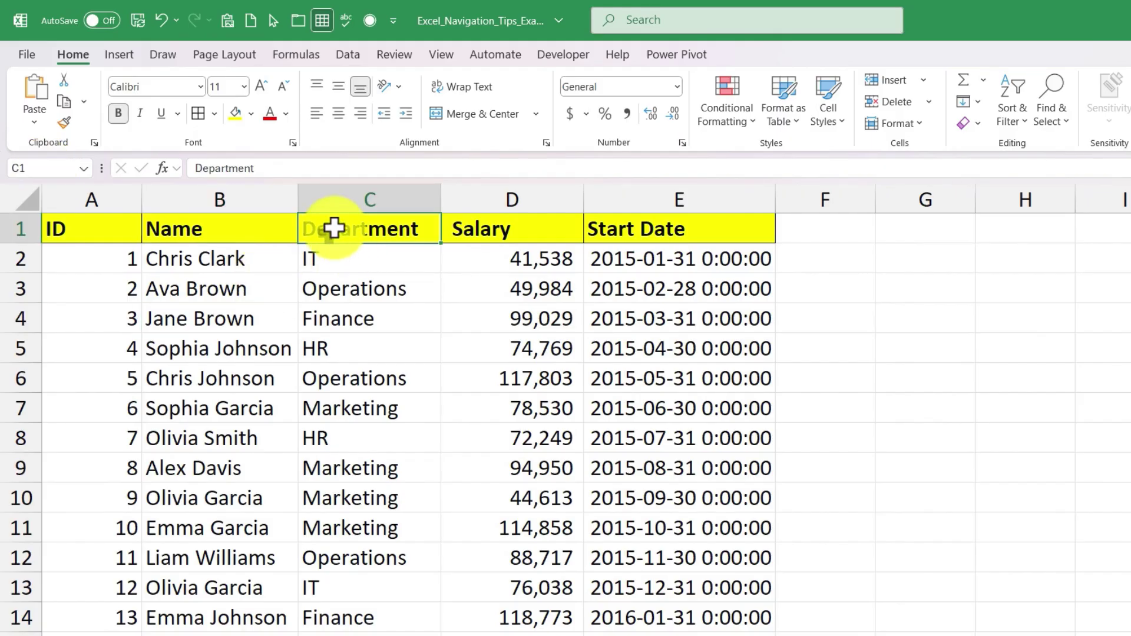
click(240, 227)
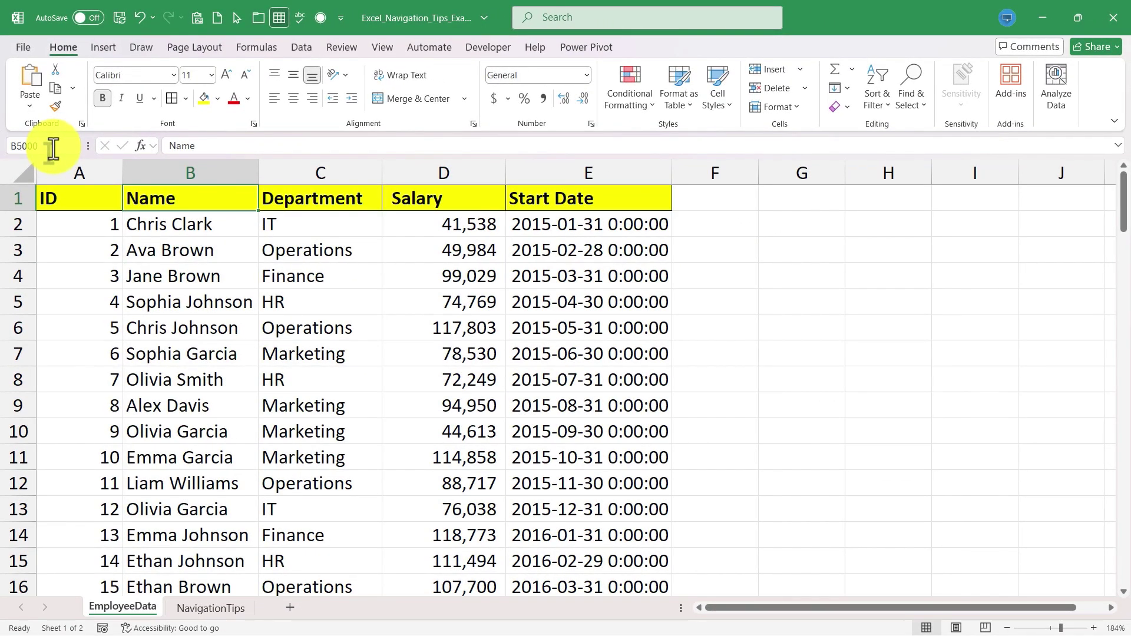
key(Return)
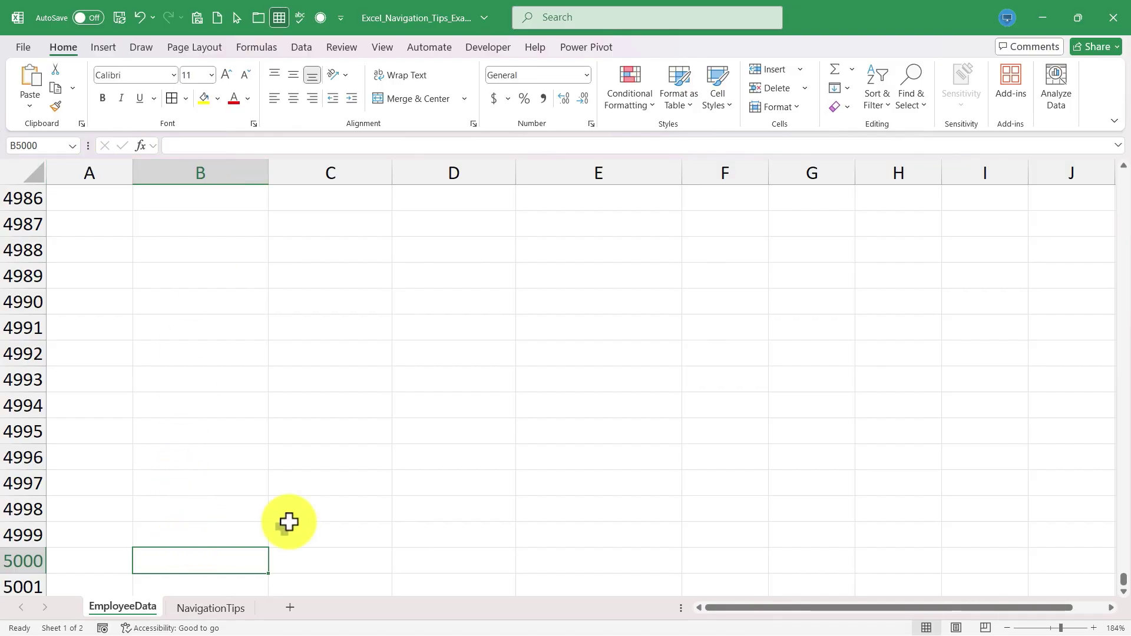
scroll(201, 360, up, 20)
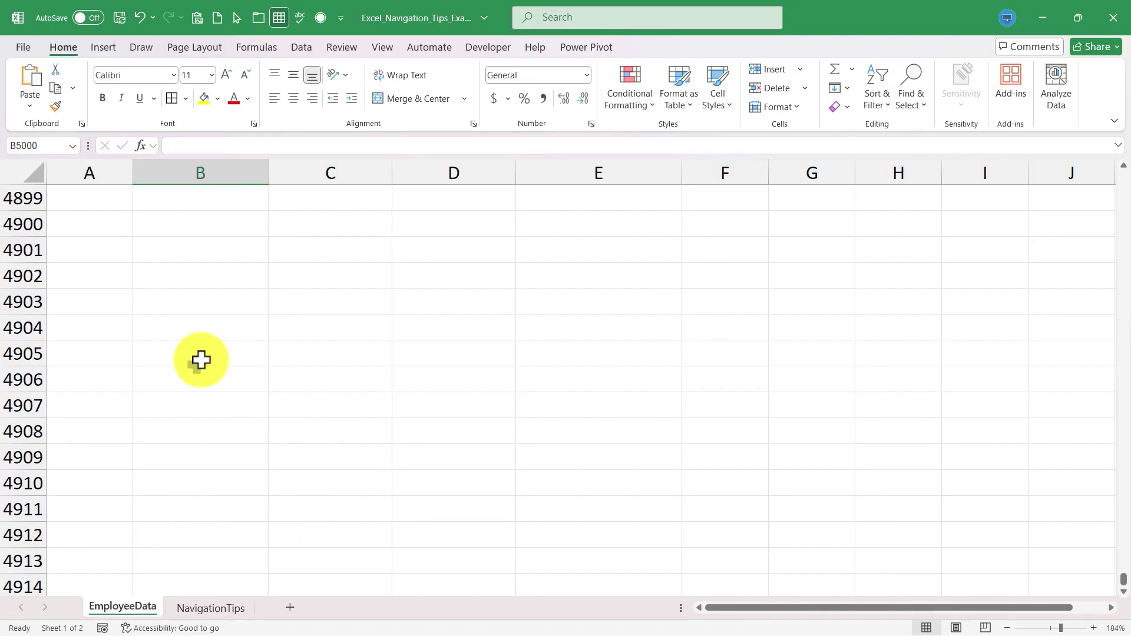
click(50, 145)
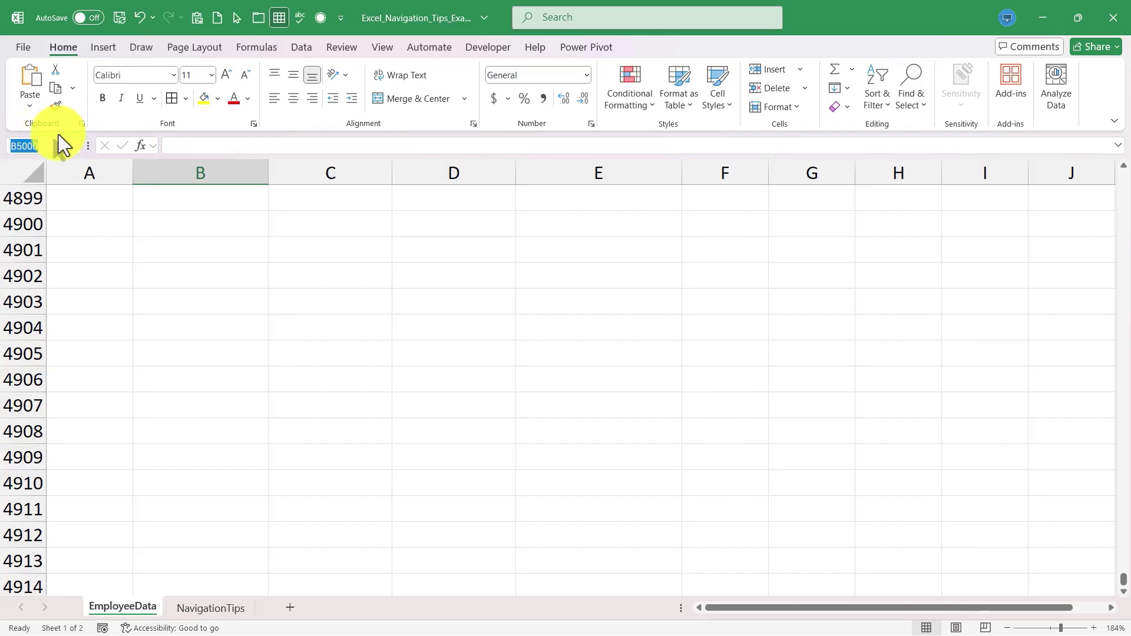
text(A1)
key(Return)
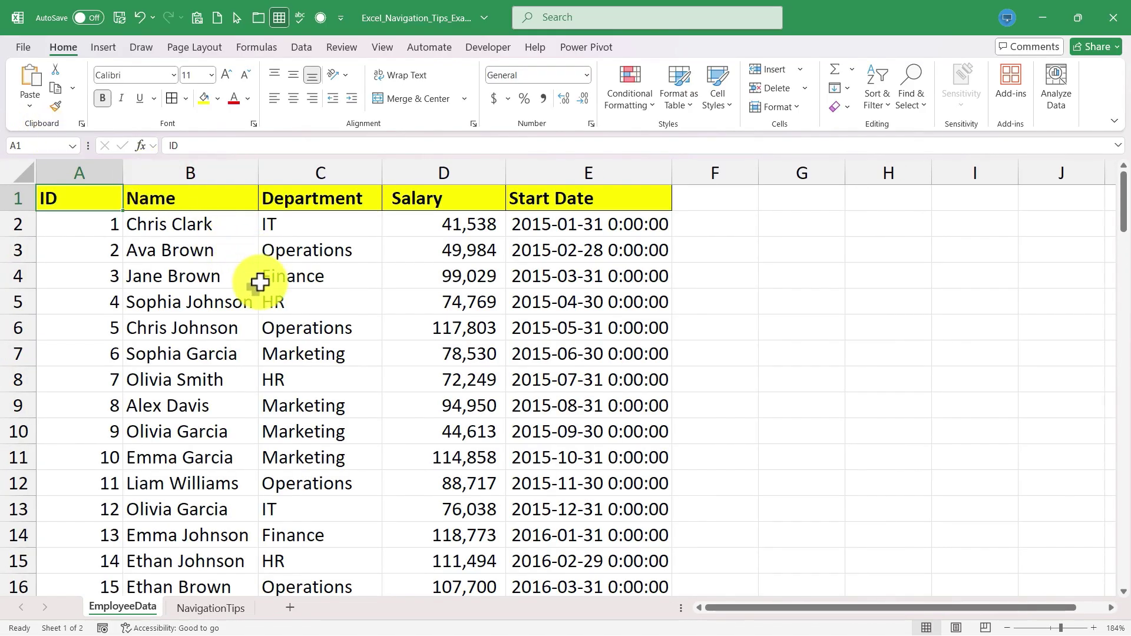
click(41, 149)
text(e59)
key(Return)
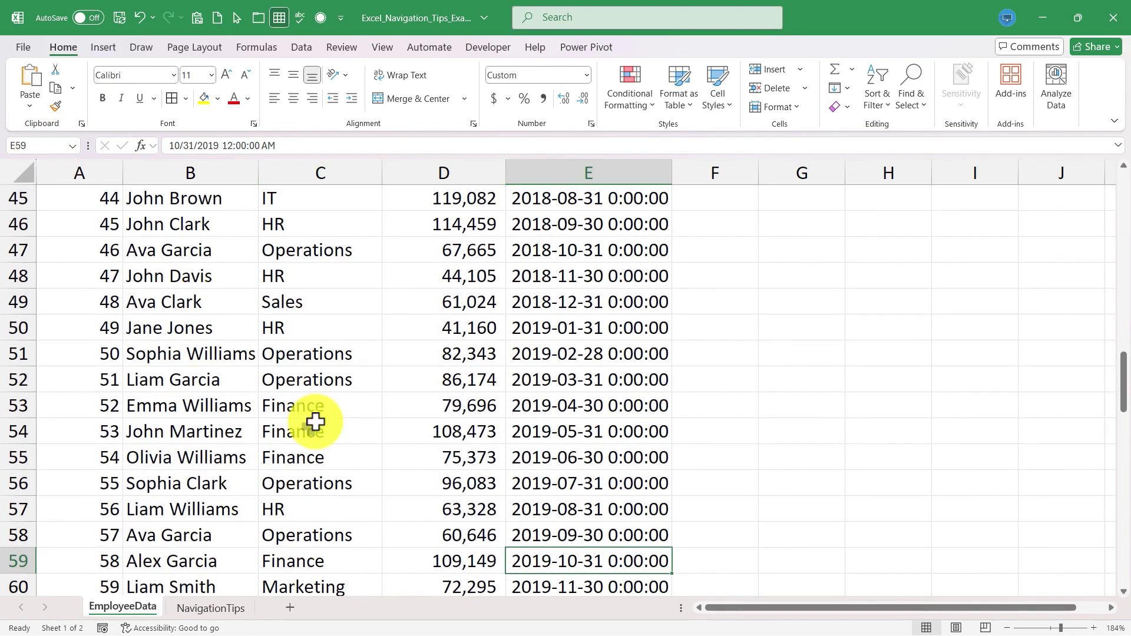
key(Home)
key(ctrl+Home)
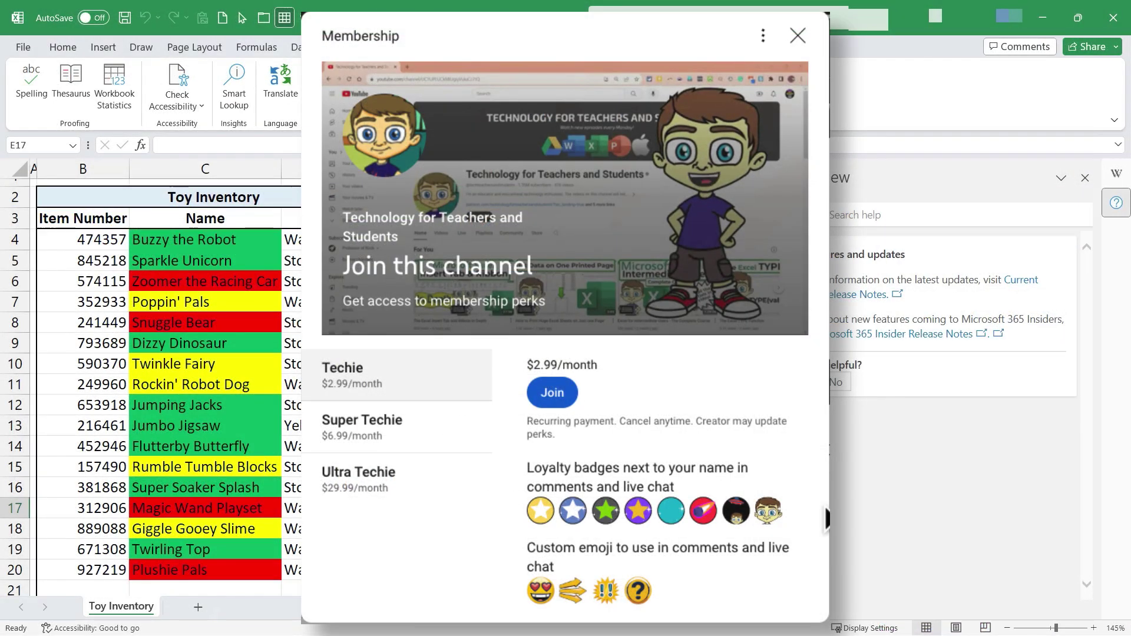
Step: Scroll through the channel's membership perks, then open Super Thanks with its $2.00–$50.00 amounts
scroll(715, 443, down, 3)
scroll(715, 444, up, 3)
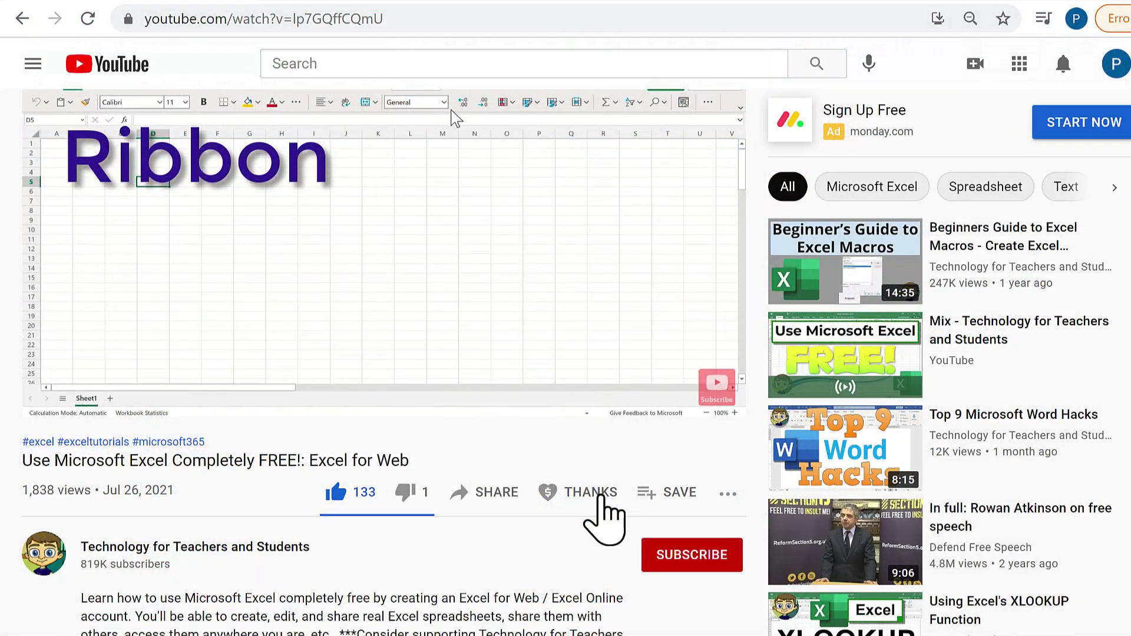
click(597, 496)
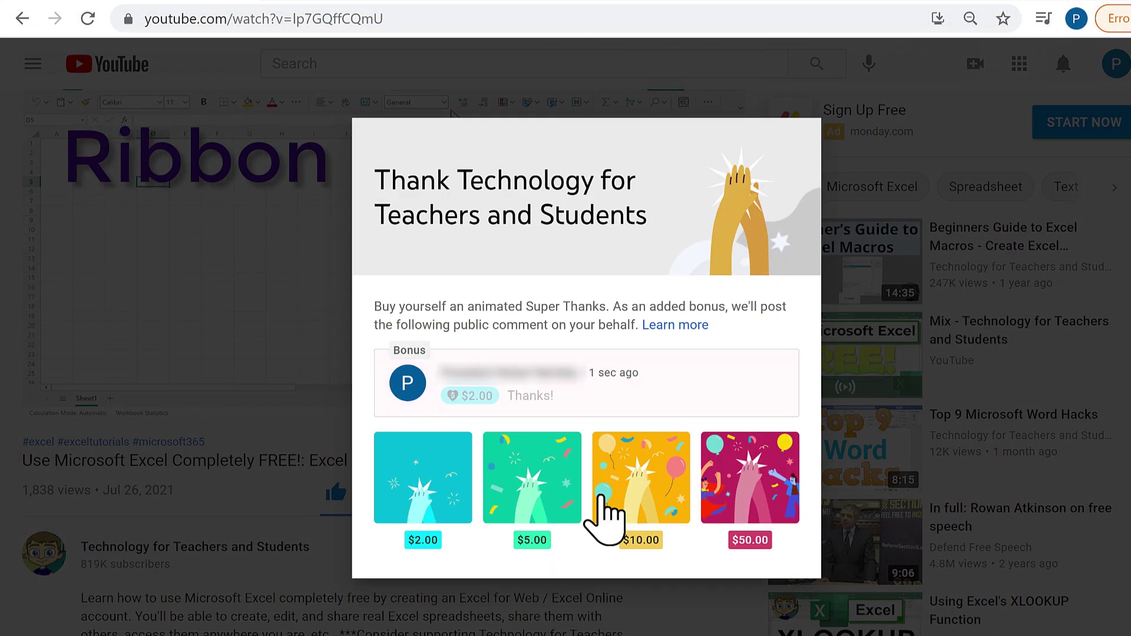